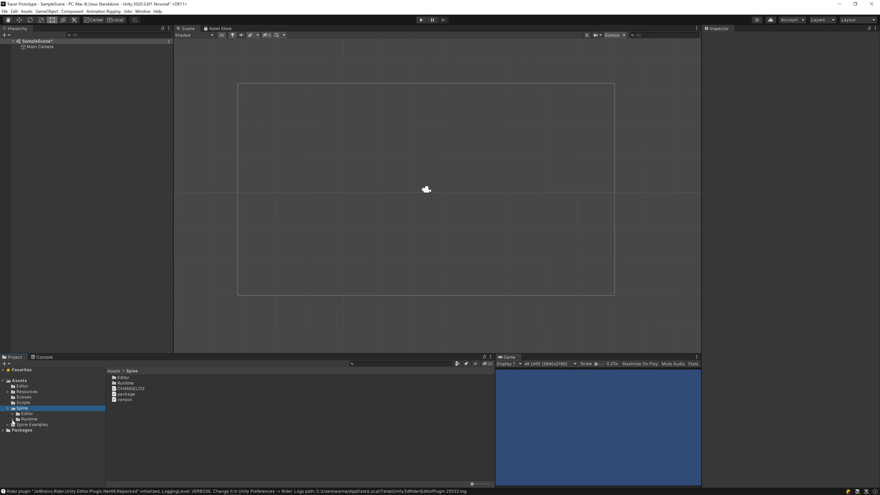
# Add a new Cube to the scene from the Hierarchy's 3D Object menu.
pyautogui.click(13, 419)
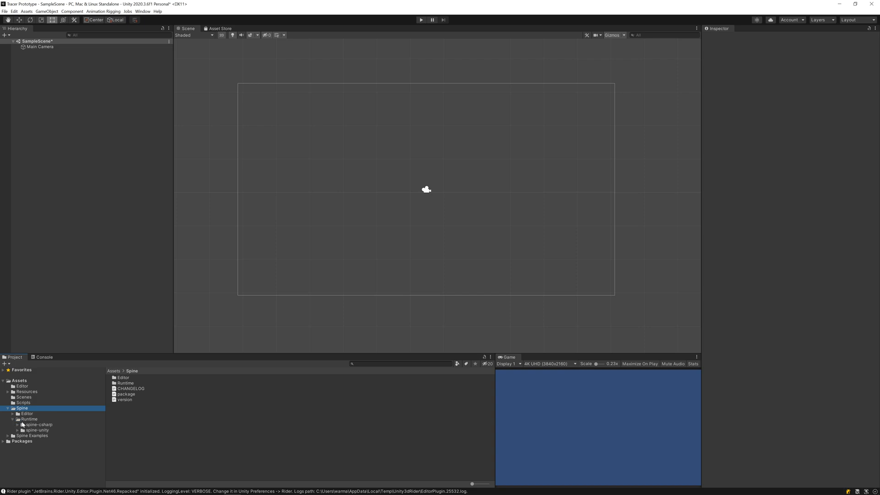
pyautogui.click(12, 419)
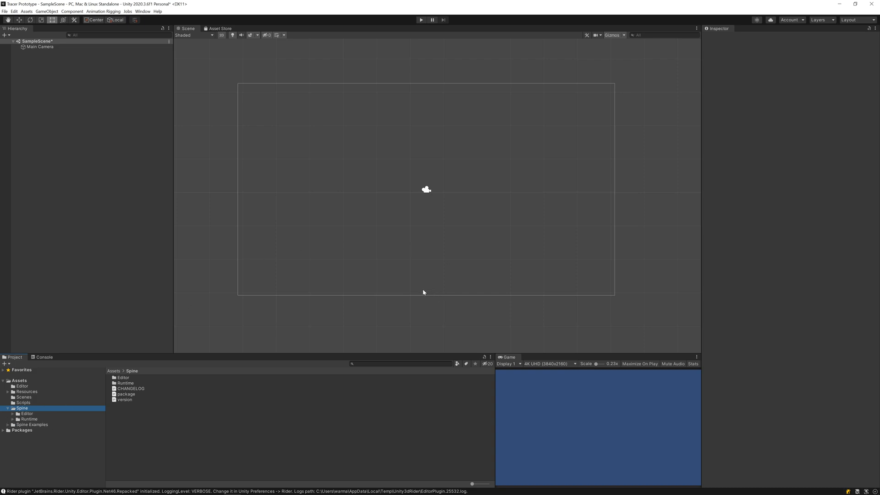
pyautogui.click(115, 283)
pyautogui.rightClick(73, 119)
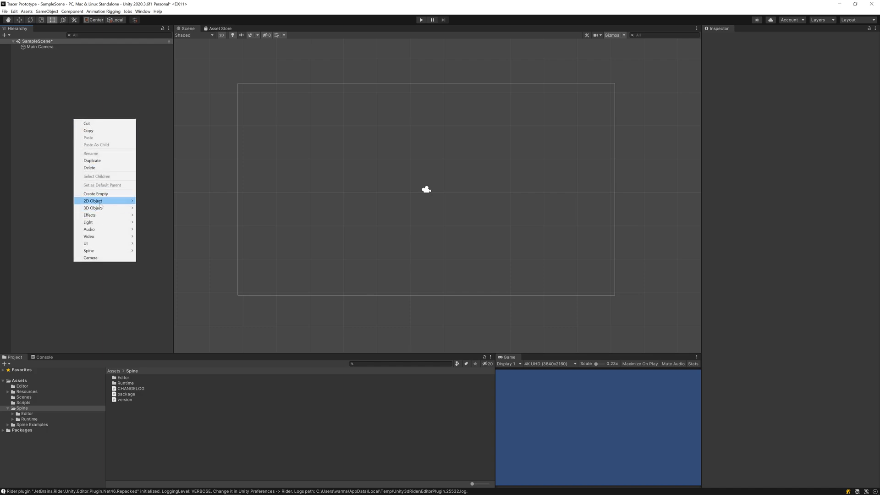
pyautogui.rightClick(37, 104)
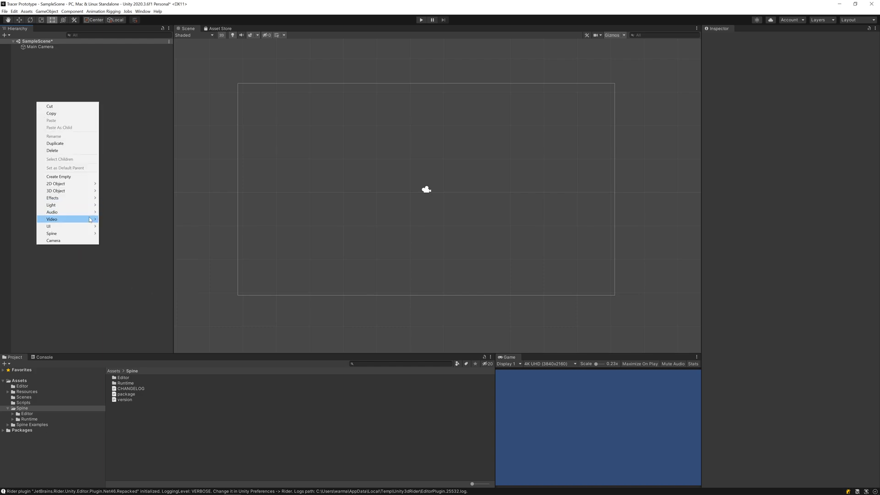
pyautogui.moveTo(90, 193)
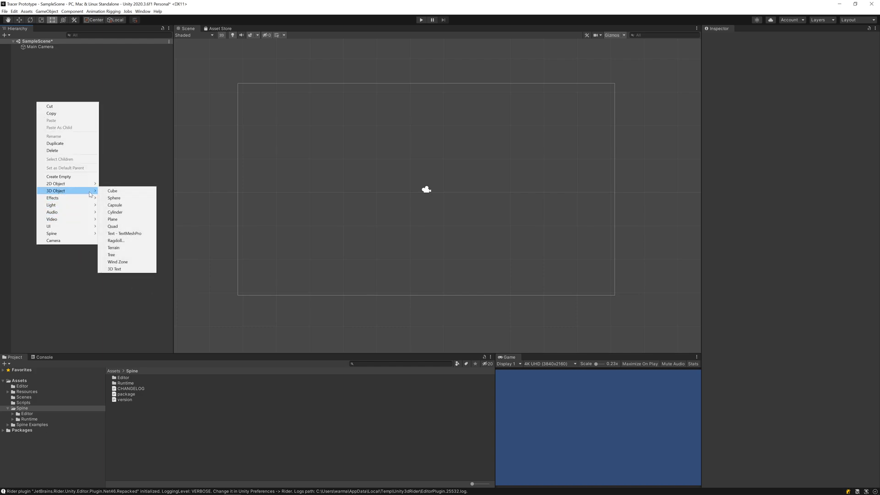
pyautogui.click(123, 192)
pyautogui.press('Return')
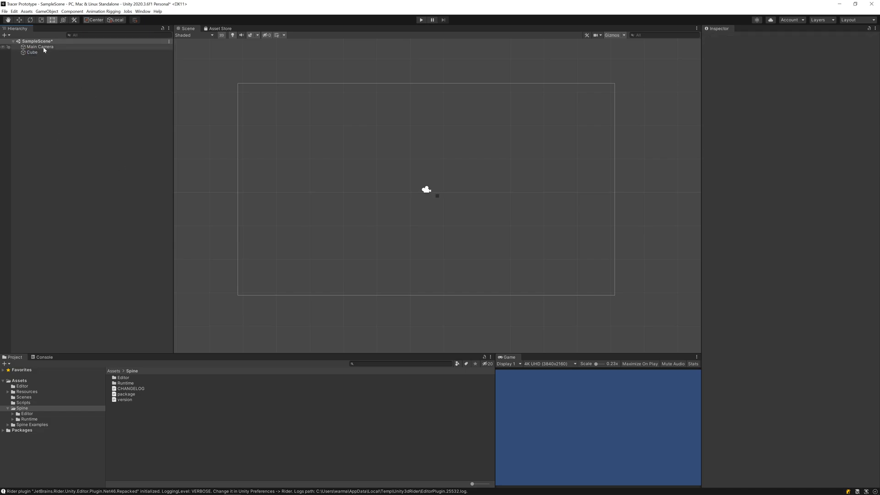
# Scale the cube to about 121.7 × 3.02 and lower it to Y −29.6 as a ground strip.
pyautogui.press('r')
pyautogui.moveTo(450, 198); pyautogui.dragTo(475, 201)
pyautogui.press('w')
pyautogui.moveTo(437, 168); pyautogui.dragTo(437, 264)
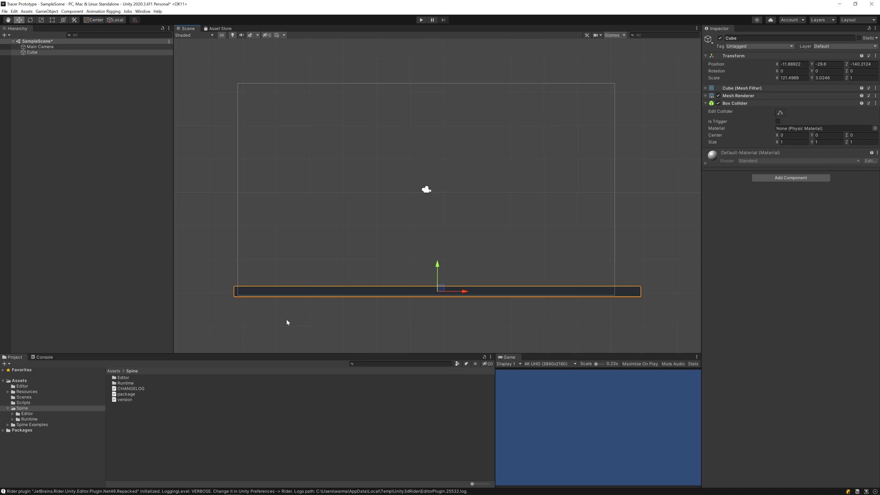
# Export Tracer's JSON and packed atlas to the Unity project's Assets/Resources/Spine Assets/Tracer folder.
pyautogui.click(198, 489)
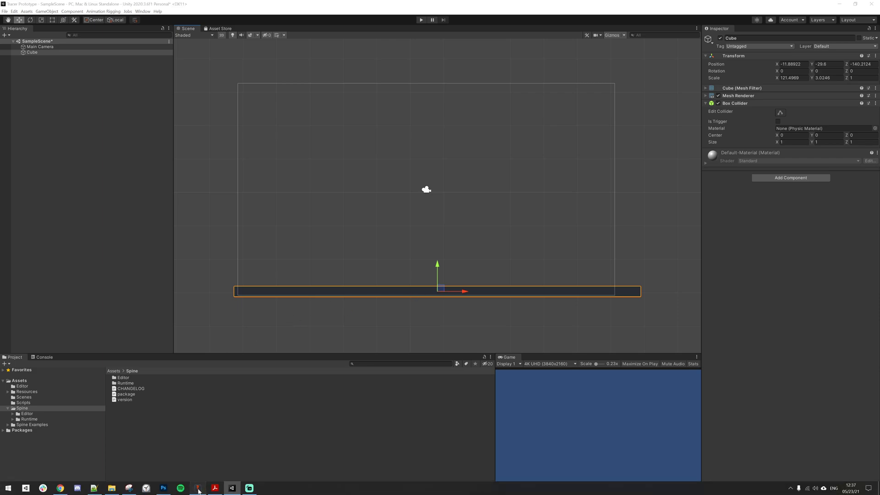
pyautogui.hotkey('ctrl', 'e')
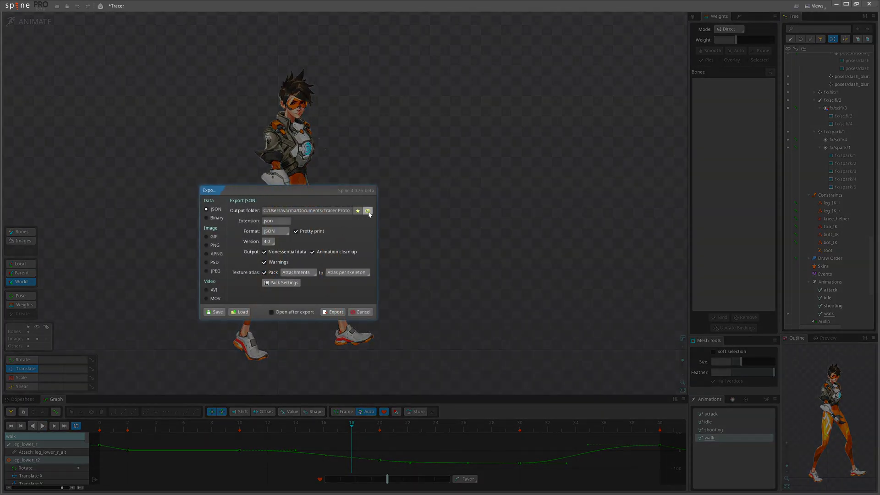
pyautogui.hotkey('ctrl', 'a')
pyautogui.hotkey('ctrl', 'v')
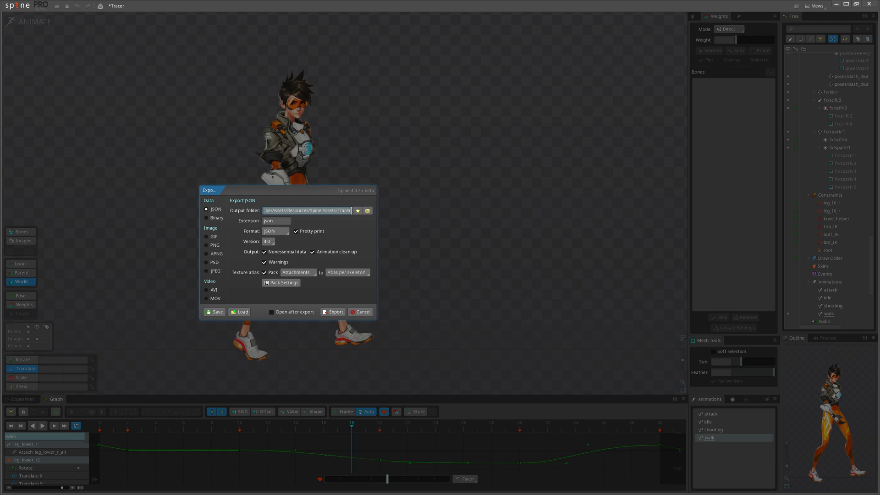
pyautogui.click(331, 311)
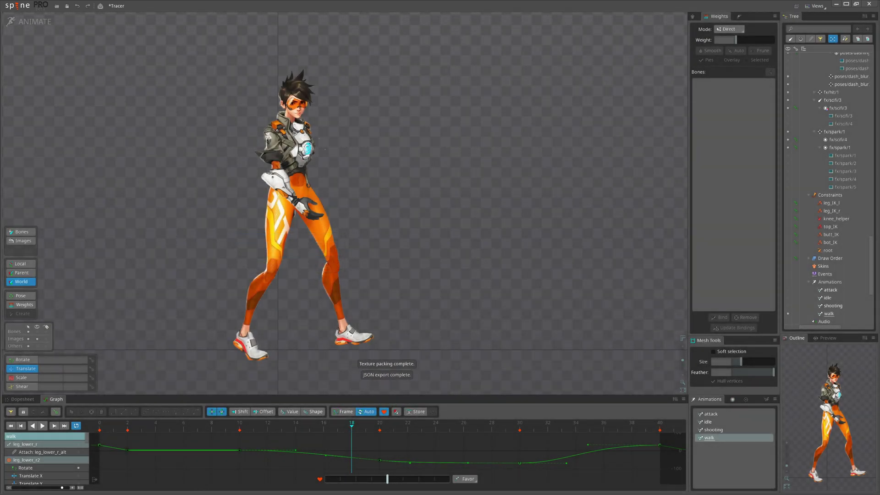
# Open the Assets > Resources > Spine Assets > Tracer folder in Unity's Project window.
pyautogui.hotkey('alt', 'Tab')
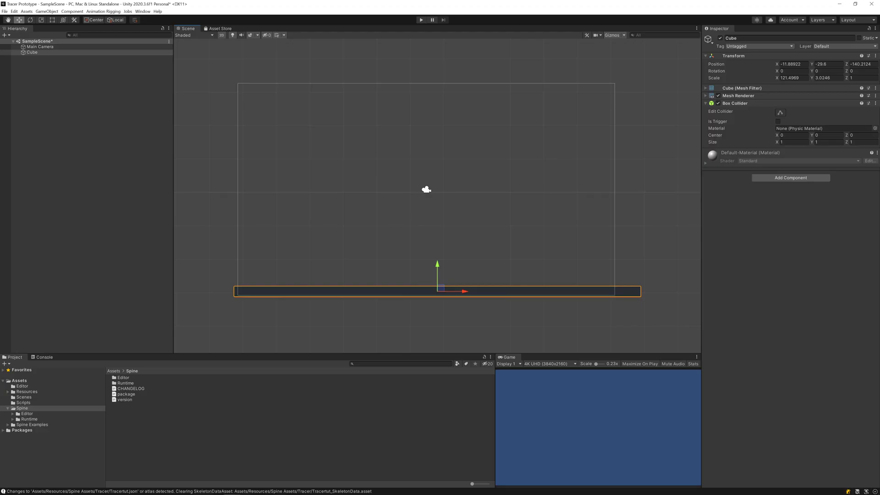
pyautogui.click(114, 371)
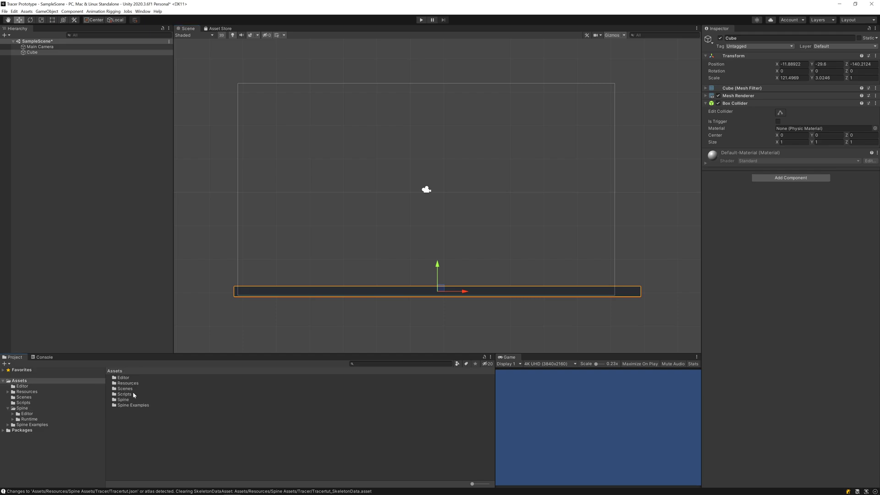
pyautogui.doubleClick(130, 383)
pyautogui.doubleClick(133, 377)
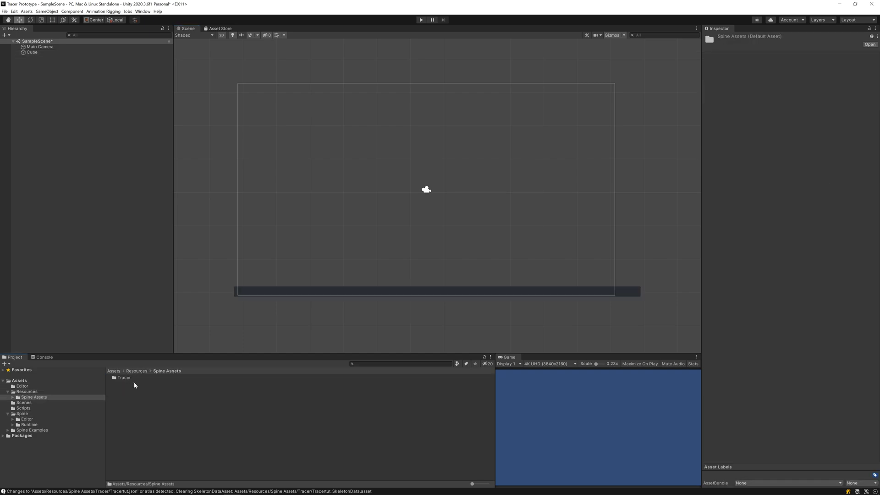
pyautogui.doubleClick(131, 378)
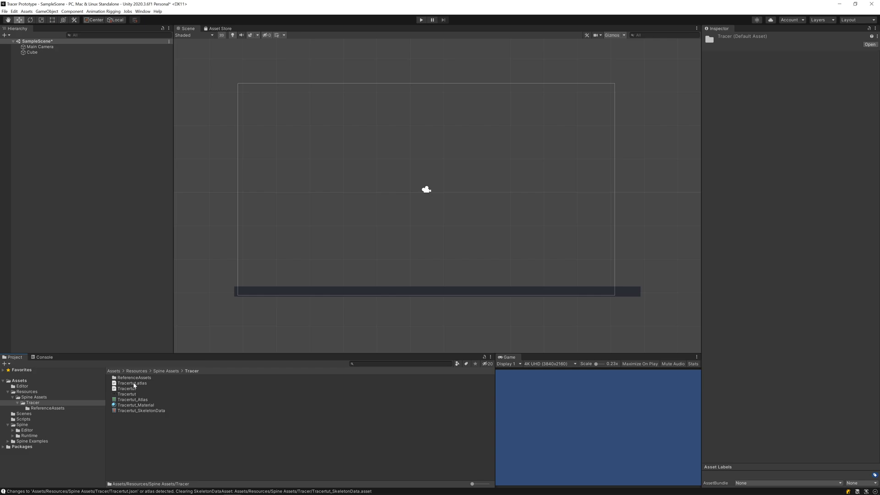
# Inspect the exported atlas, JSON, texture and the Tracertut Material, Atlas and SkeletonData assets.
pyautogui.click(144, 384)
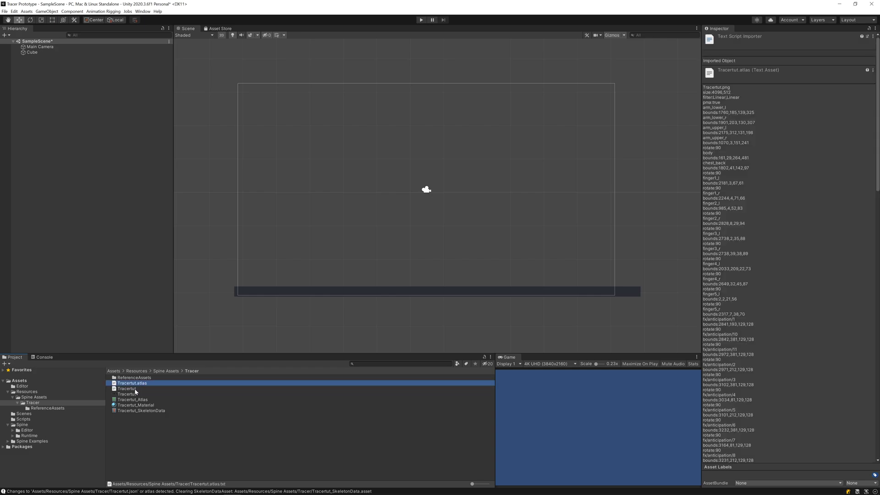
pyautogui.keyDown('ctrl'); pyautogui.click(135, 390); pyautogui.keyUp('ctrl')
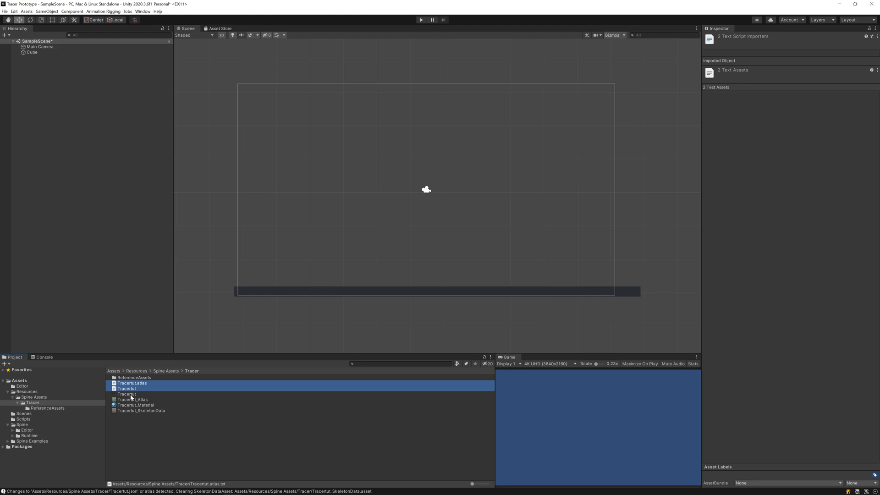
pyautogui.keyDown('ctrl'); pyautogui.click(131, 395); pyautogui.keyUp('ctrl')
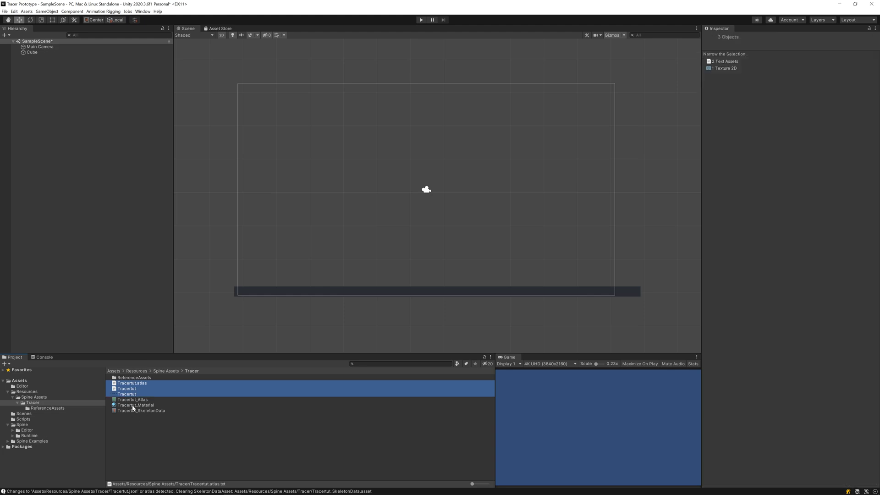
pyautogui.click(133, 406)
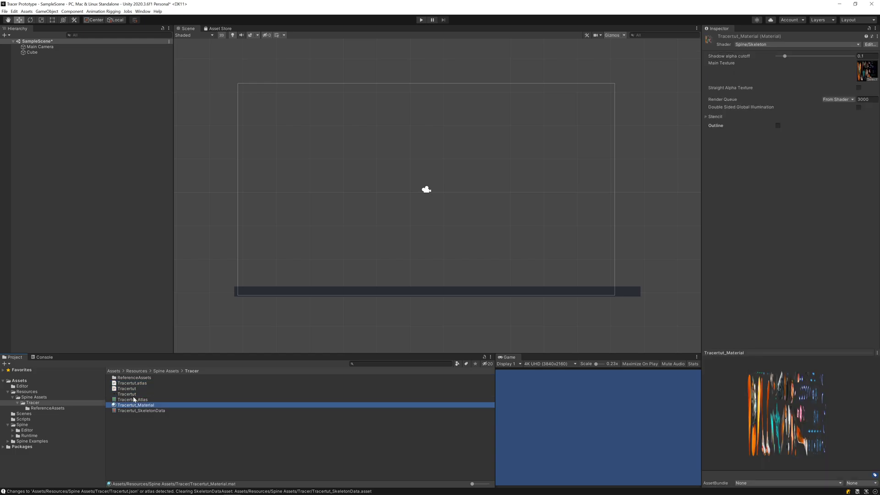
pyautogui.click(133, 399)
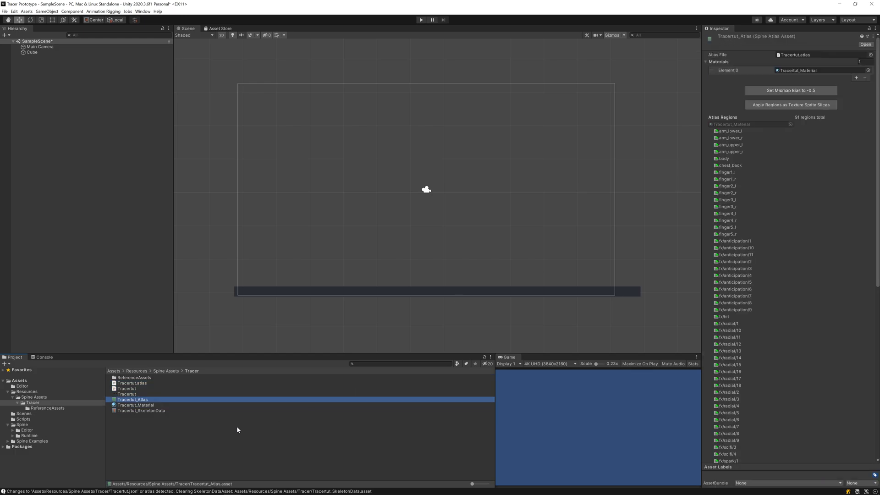
pyautogui.click(144, 411)
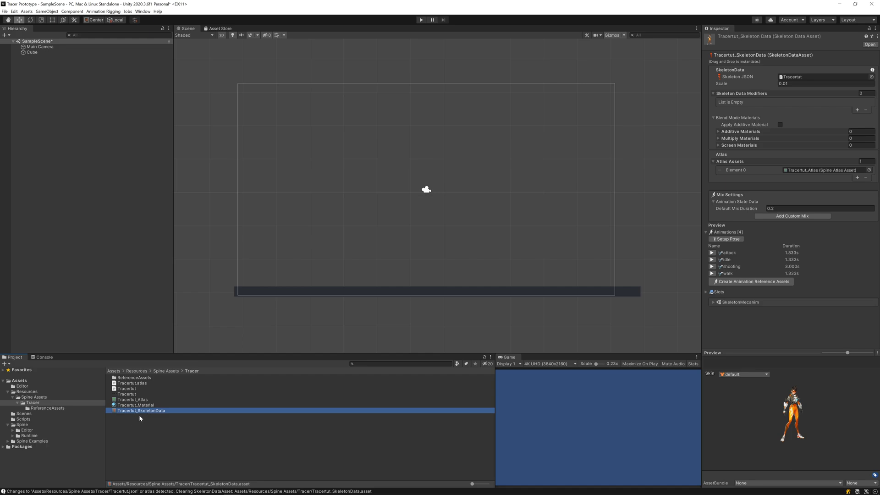
# Drag Tracertut_SkeletonData into the Hierarchy and create it as a SkeletonAnimation object.
pyautogui.moveTo(146, 414); pyautogui.dragTo(84, 117)
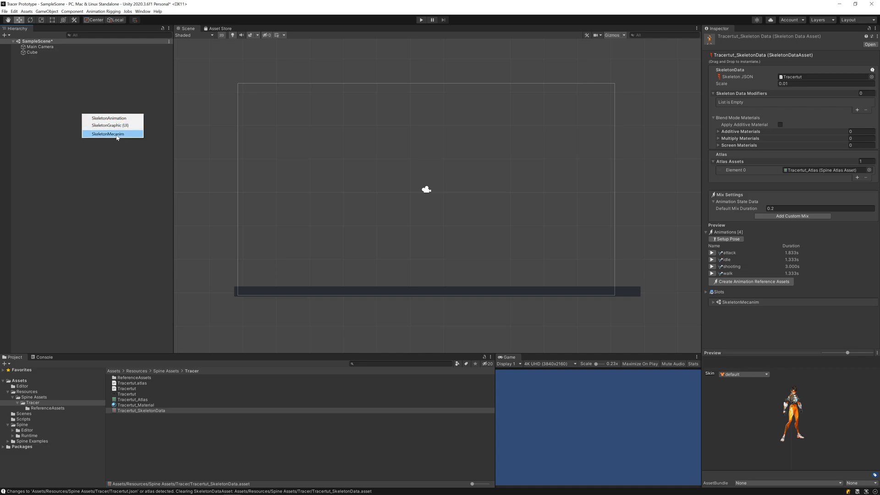
pyautogui.click(111, 119)
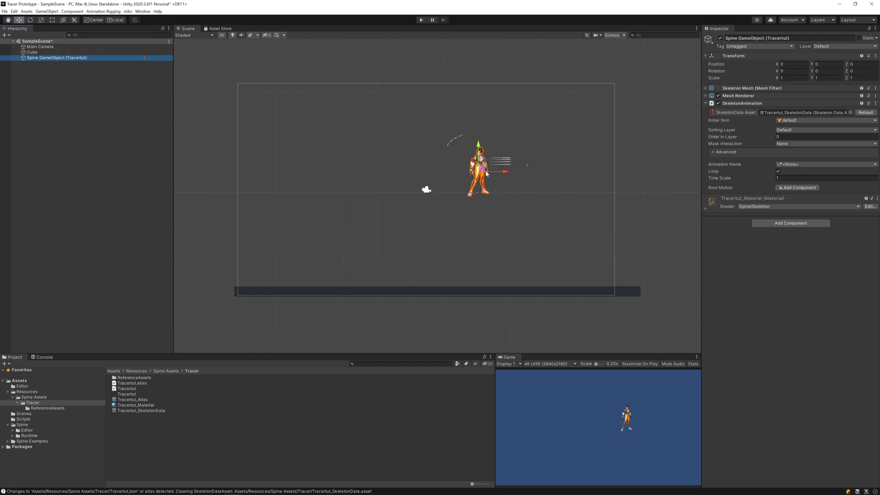
# Move Tracertut to X −62.9, Y −27.8 on the platform and start play mode.
pyautogui.moveTo(484, 169); pyautogui.dragTo(276, 261)
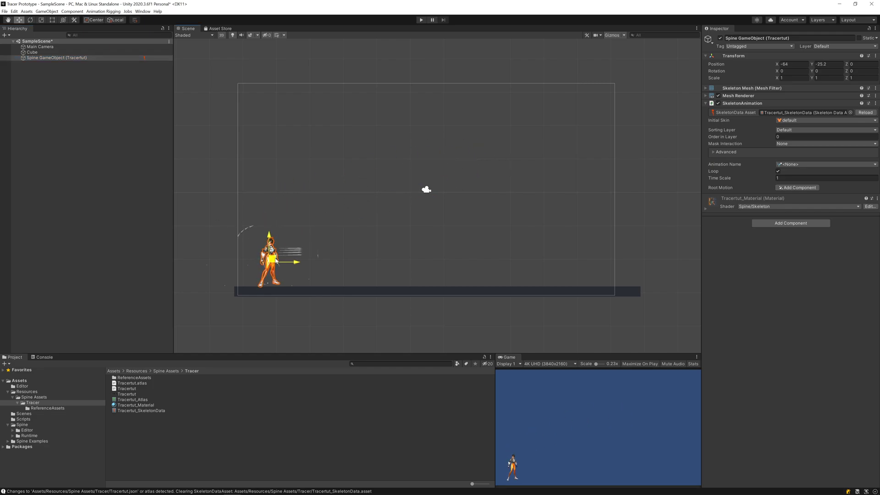
pyautogui.click(48, 58)
pyautogui.click(421, 19)
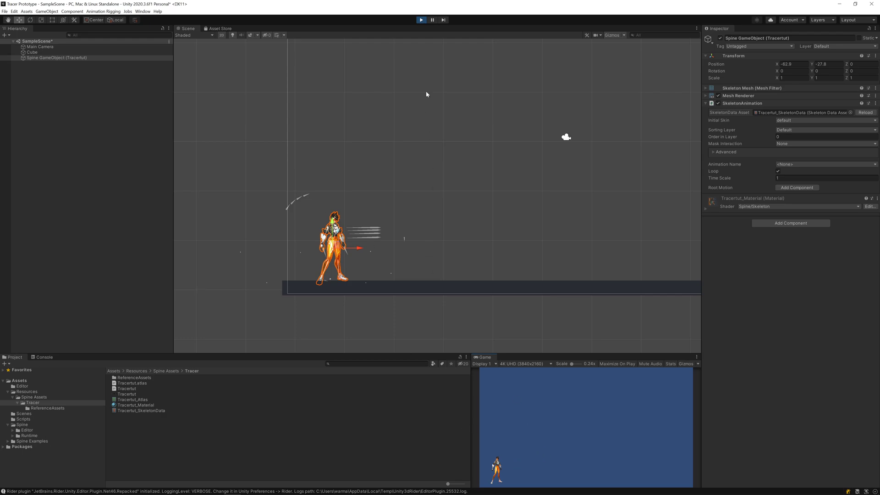
# Show Tracertut's attack, idle, shooting and walk animation choices, then stop playing.
pyautogui.scroll(5, 345, 248)
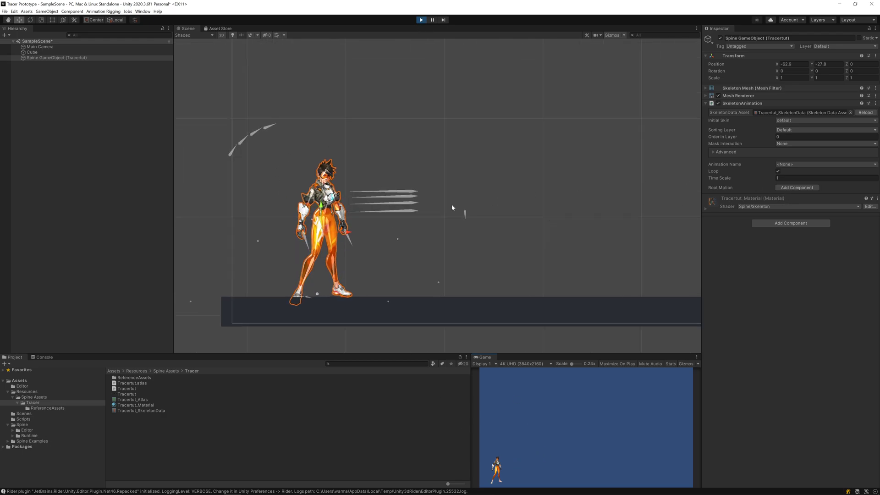
pyautogui.click(42, 57)
pyautogui.click(807, 165)
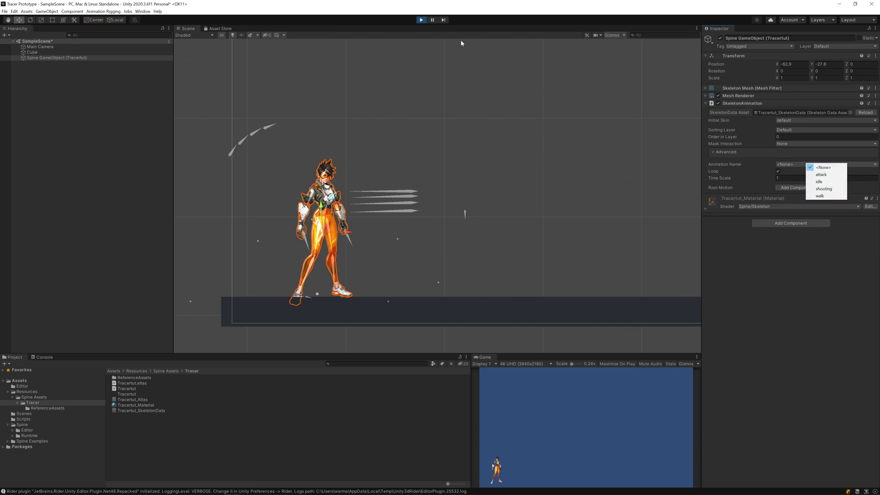
pyautogui.click(421, 20)
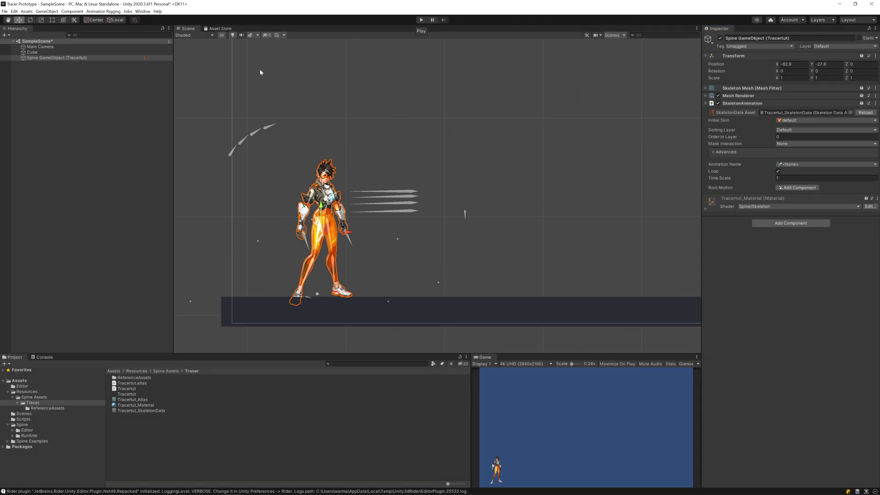
# Set Tracertut's Animation Name to idle and preview it in play mode, panning the Scene view.
pyautogui.click(101, 58)
pyautogui.click(824, 164)
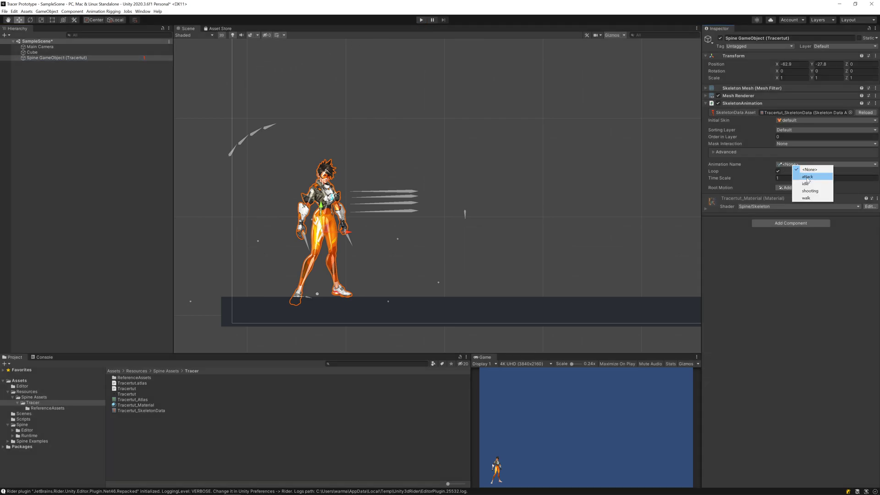
pyautogui.click(805, 183)
pyautogui.hotkey('ctrl', 'p')
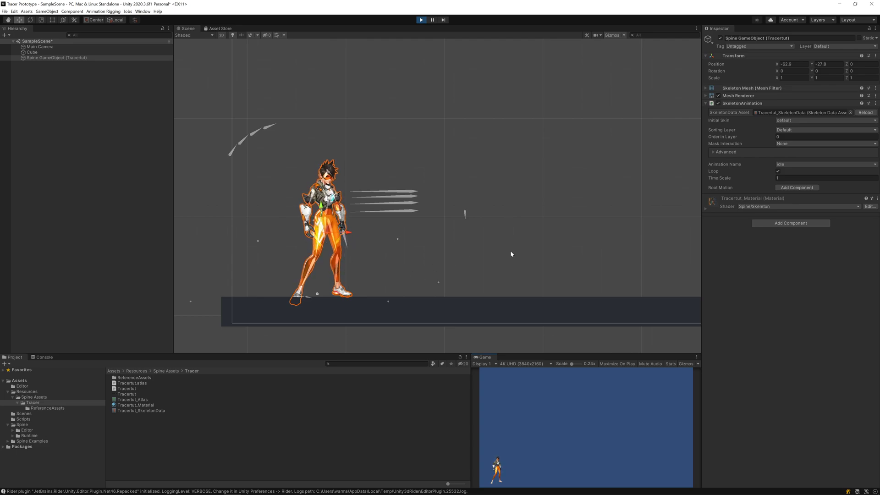
pyautogui.scroll(-3, 511, 253)
pyautogui.moveTo(543, 247); pyautogui.dragTo(458, 281, button='middle')
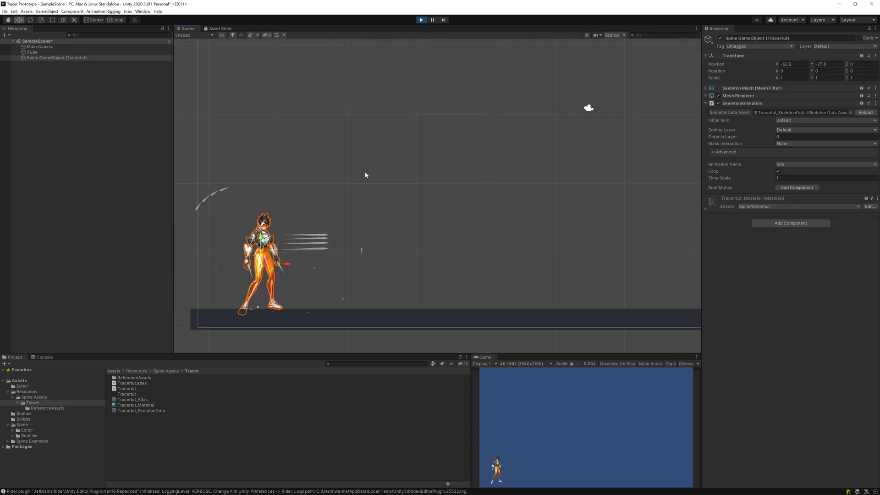
pyautogui.scroll(-2, 511, 237)
pyautogui.moveTo(510, 238); pyautogui.dragTo(495, 243, button='middle')
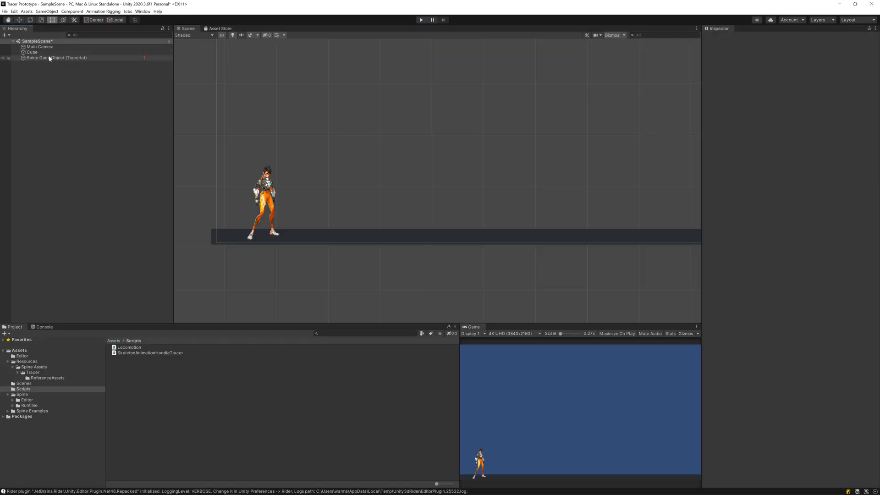
# Add a Character Controller to Tracer and paste values: radius 0.65, height 13.26, centre Y 7.7.
pyautogui.click(49, 59)
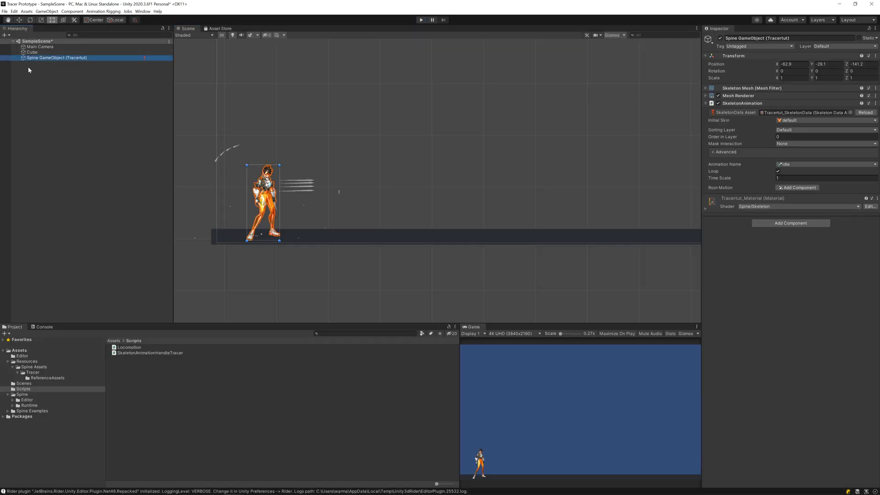
pyautogui.click(796, 227)
pyautogui.write('bui')
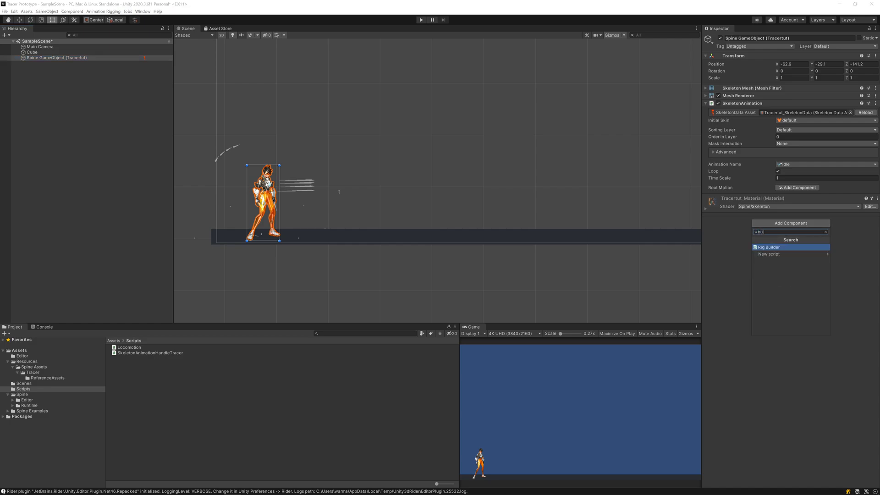
pyautogui.write('l')
pyautogui.press('BackSpace')
pyautogui.press('BackSpace')
pyautogui.press('BackSpace')
pyautogui.press('BackSpace')
pyautogui.write('chara')
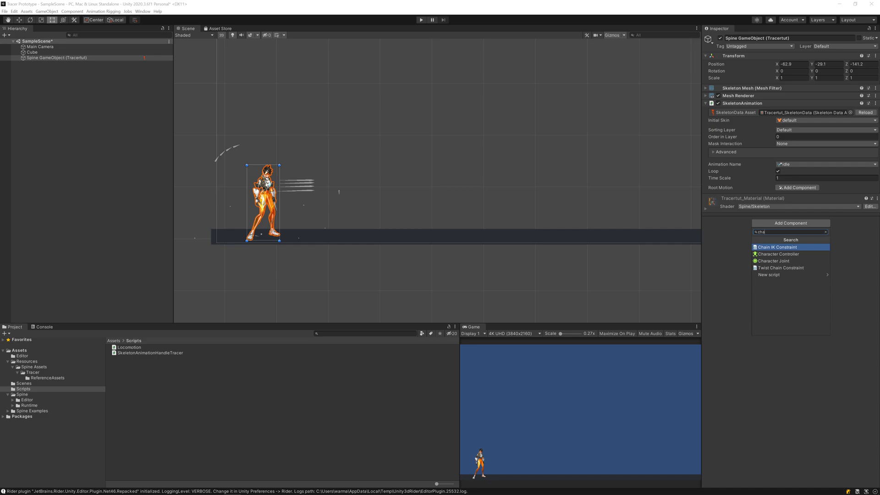
pyautogui.click(793, 248)
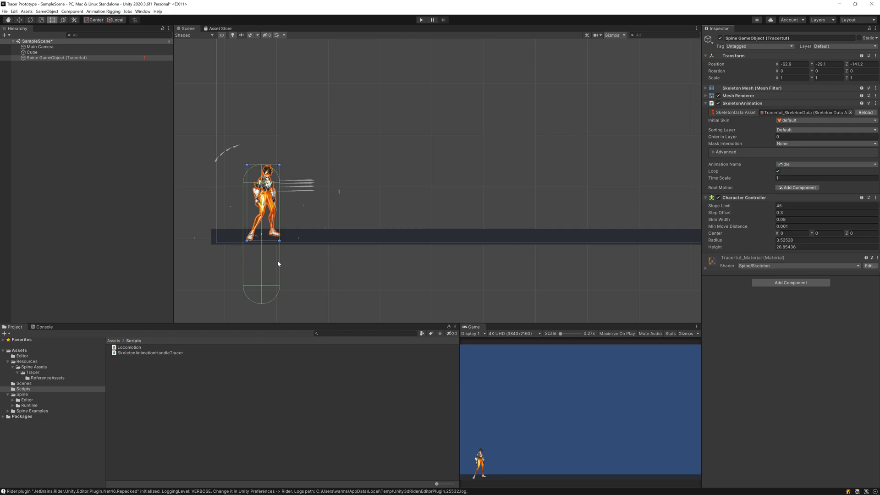
pyautogui.click(876, 198)
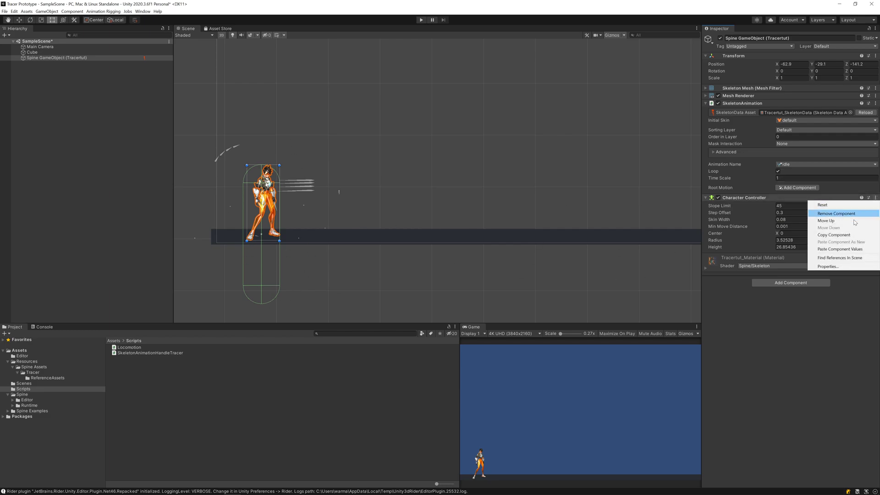
pyautogui.click(833, 250)
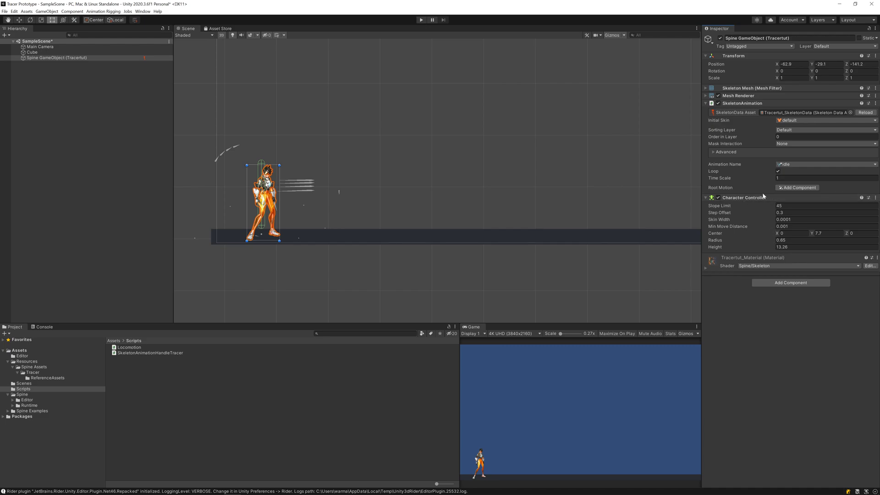
# Add the Locomotion script component, Walk Speed 1.5, to Tracer by searching 'loc'.
pyautogui.click(799, 282)
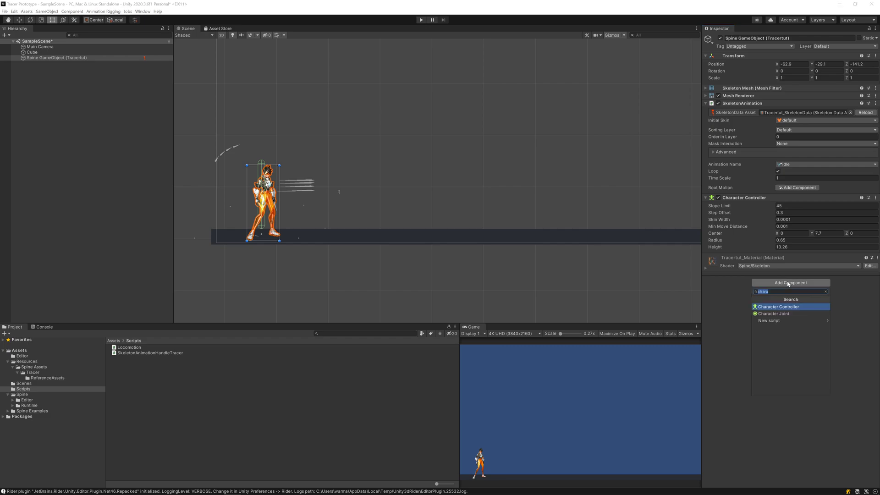
pyautogui.write('loc')
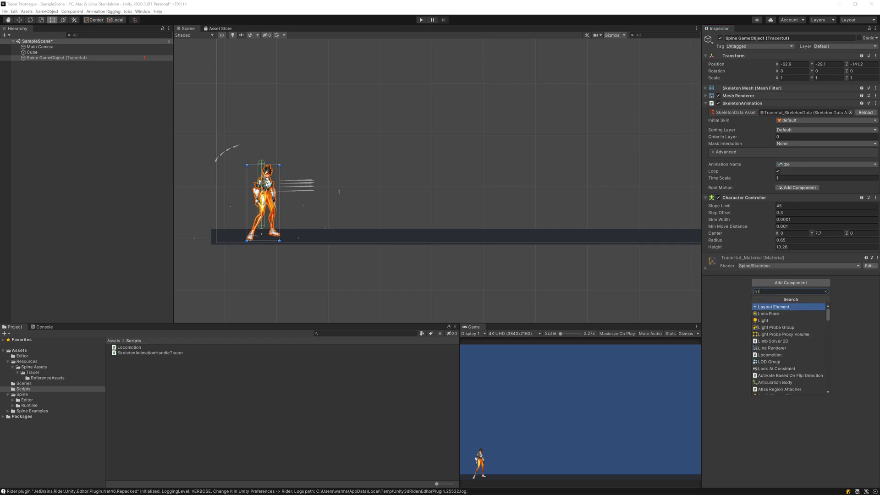
pyautogui.click(787, 307)
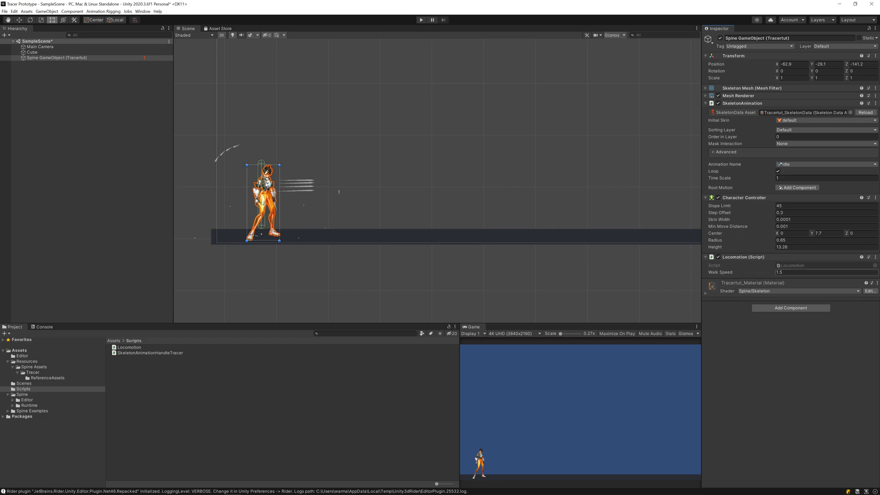
pyautogui.doubleClick(800, 266)
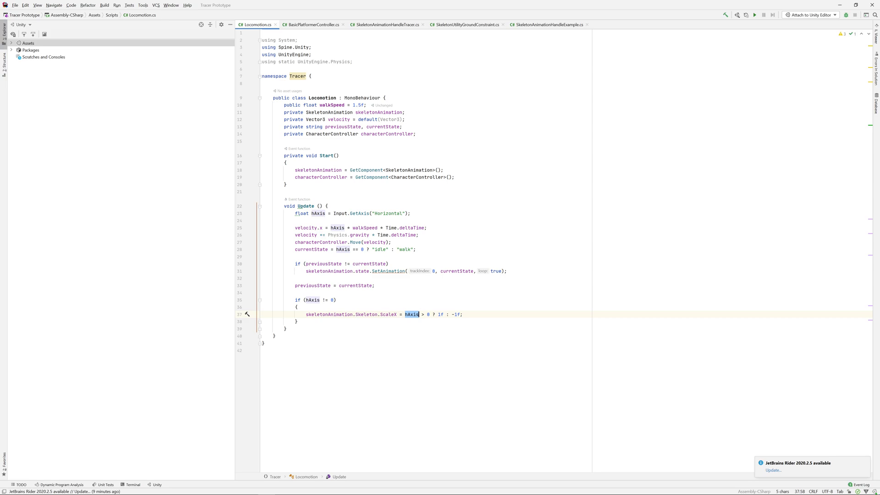
pyautogui.click(411, 213)
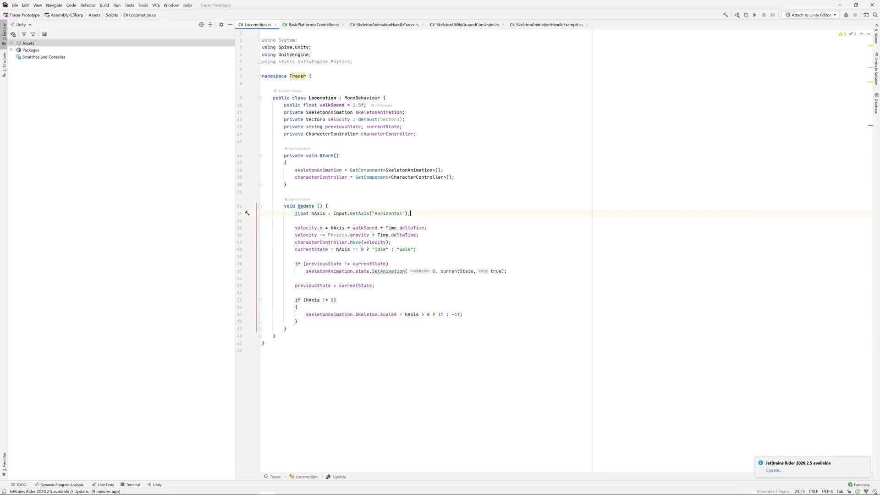
pyautogui.moveTo(275, 336); pyautogui.dragTo(273, 97)
pyautogui.press('Right')
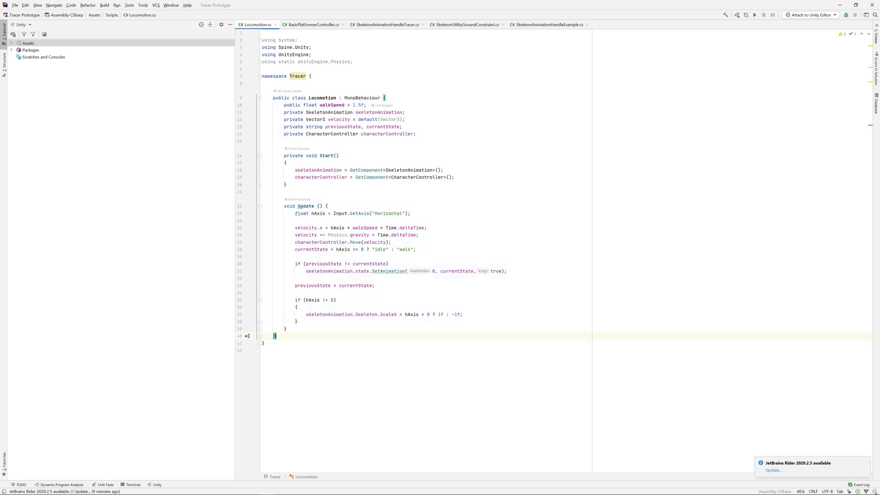
pyautogui.click(340, 155)
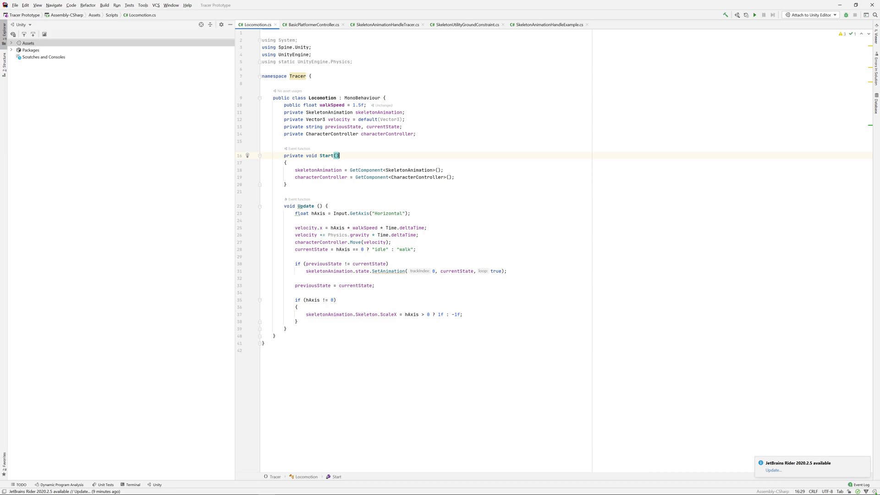
pyautogui.moveTo(284, 105); pyautogui.dragTo(262, 140)
pyautogui.click(262, 140)
pyautogui.doubleClick(387, 134)
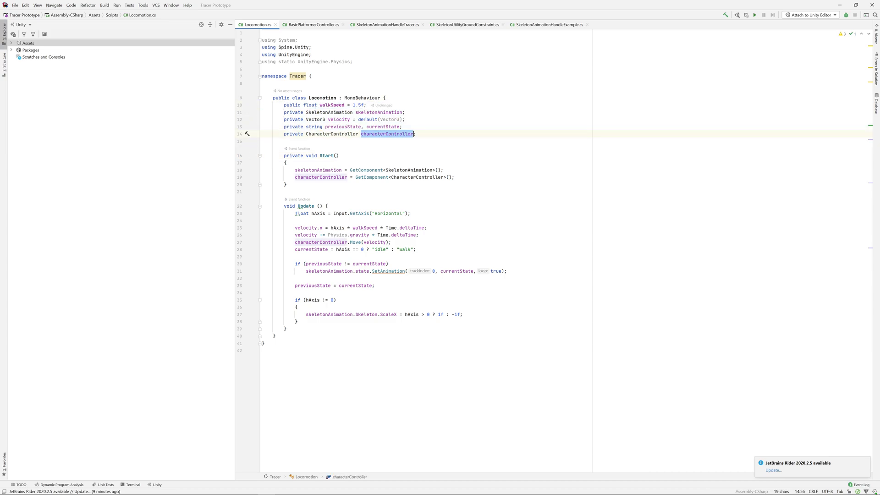
pyautogui.doubleClick(378, 113)
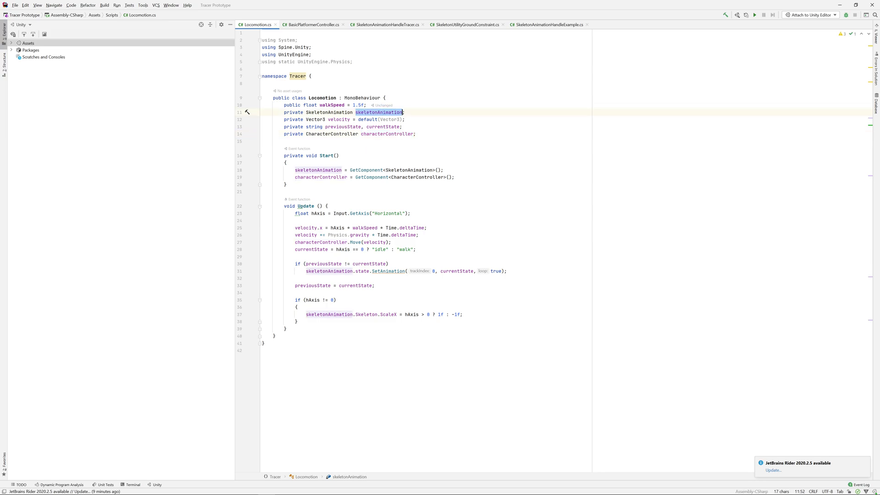
pyautogui.moveTo(295, 170); pyautogui.dragTo(455, 177)
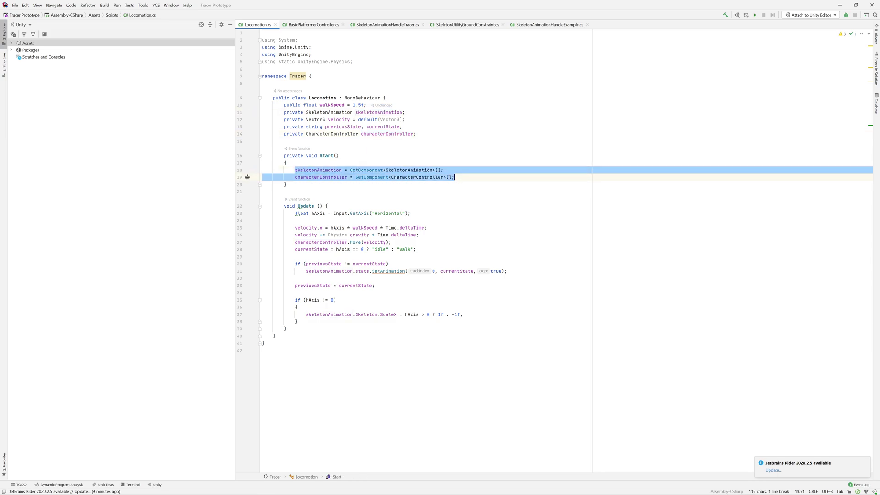
pyautogui.doubleClick(299, 171)
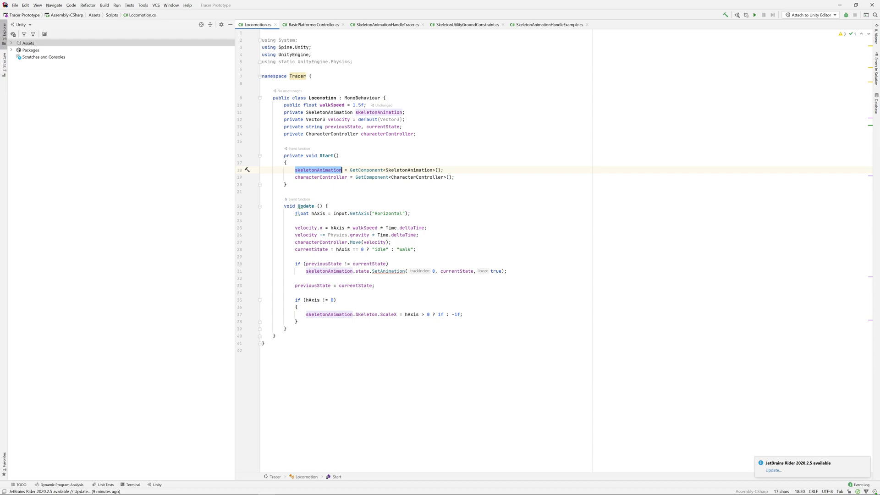
pyautogui.doubleClick(321, 177)
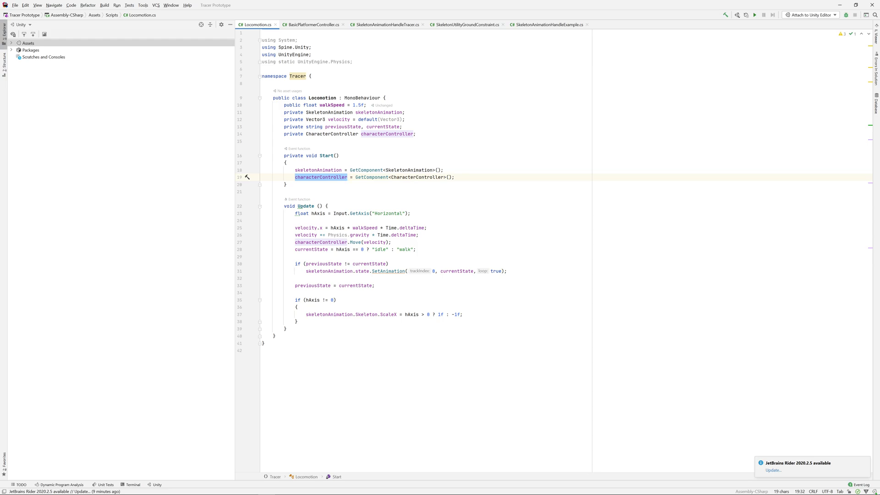
pyautogui.doubleClick(374, 242)
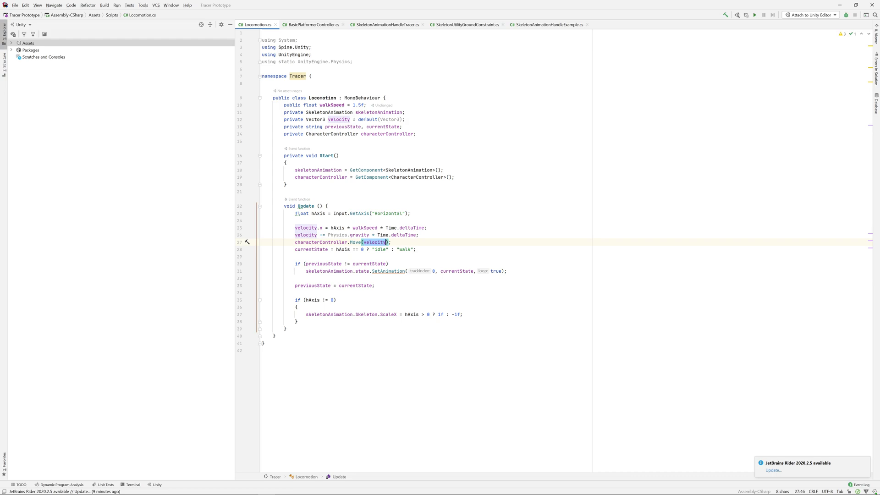
pyautogui.moveTo(294, 214); pyautogui.dragTo(411, 213)
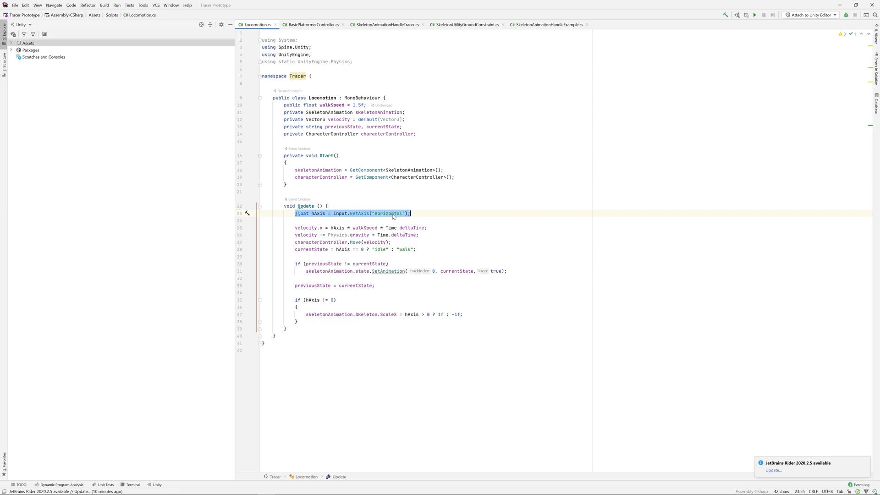
pyautogui.click(361, 214)
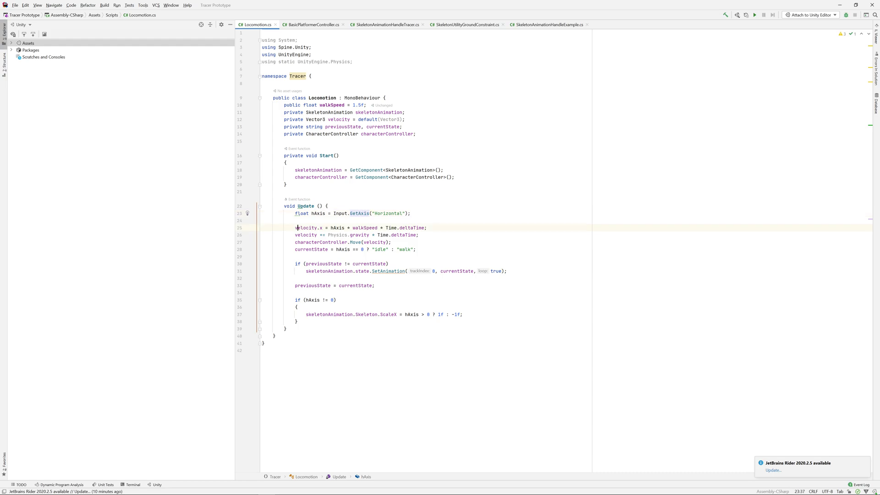
pyautogui.moveTo(297, 227); pyautogui.dragTo(427, 228)
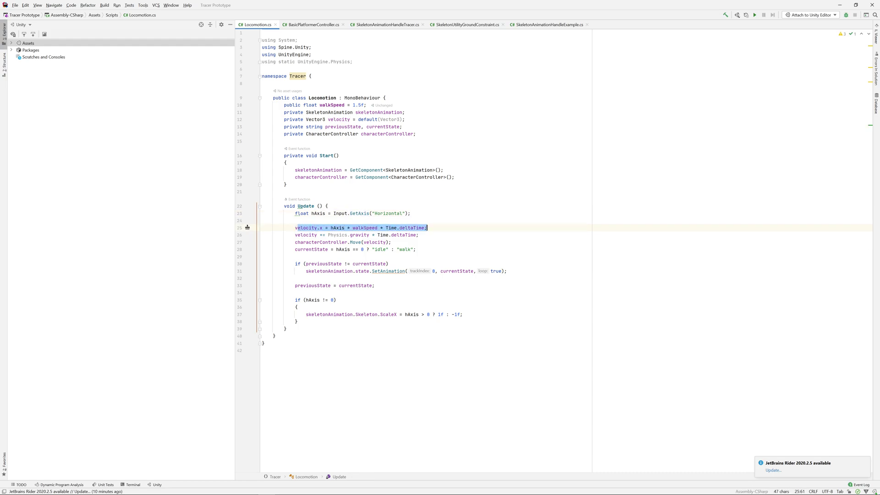
pyautogui.click(418, 235)
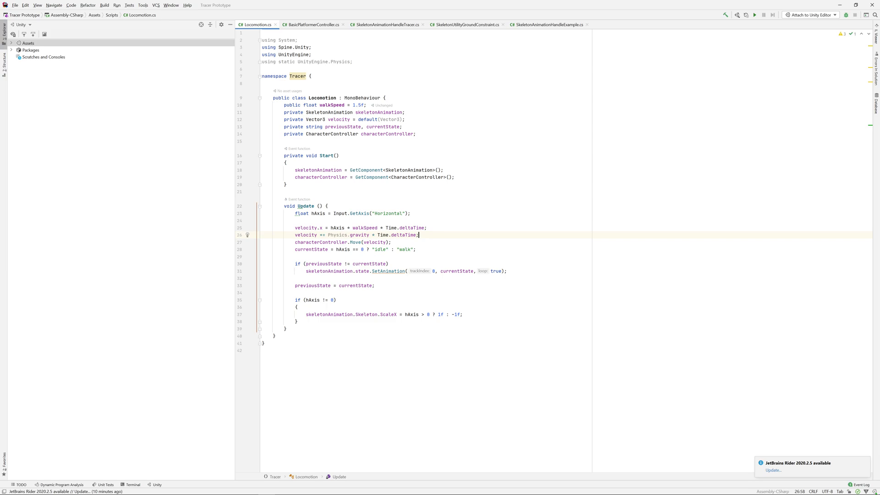
pyautogui.doubleClick(374, 242)
pyautogui.moveTo(295, 249); pyautogui.dragTo(350, 250)
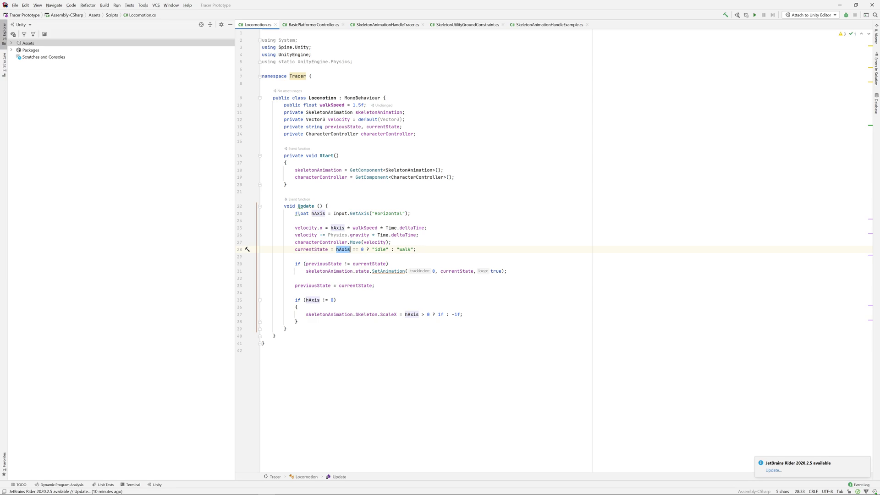
pyautogui.doubleClick(379, 249)
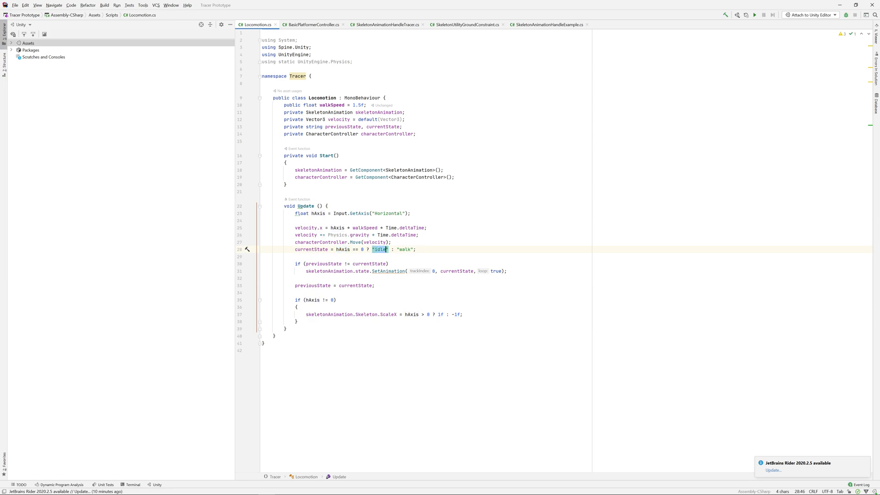
pyautogui.moveTo(295, 249); pyautogui.dragTo(328, 249)
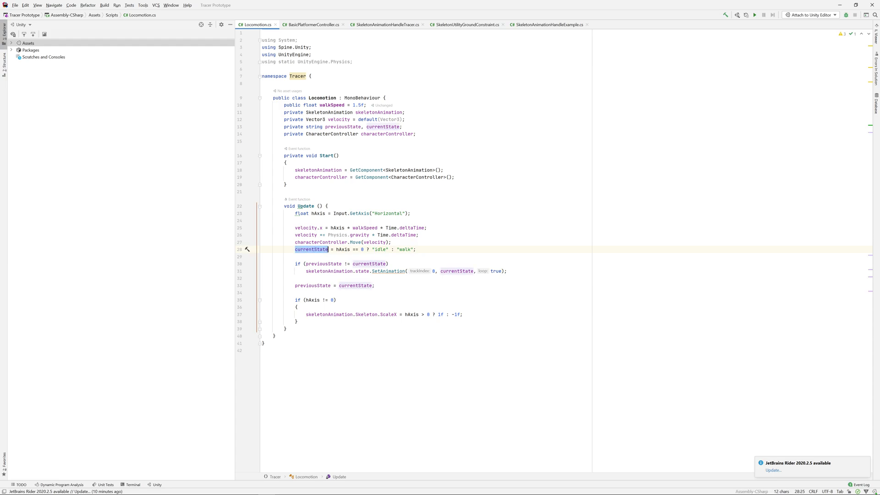
pyautogui.doubleClick(362, 250)
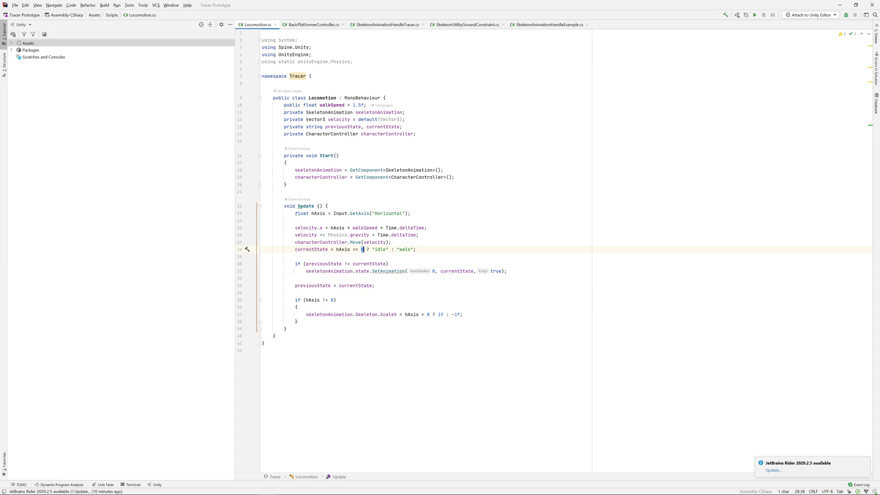
pyautogui.moveTo(305, 264); pyautogui.dragTo(389, 263)
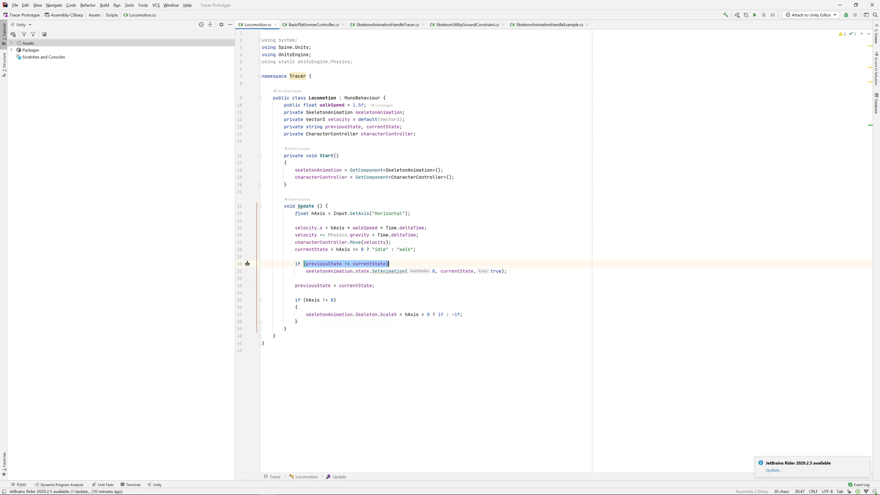
pyautogui.doubleClick(433, 271)
pyautogui.doubleClick(495, 271)
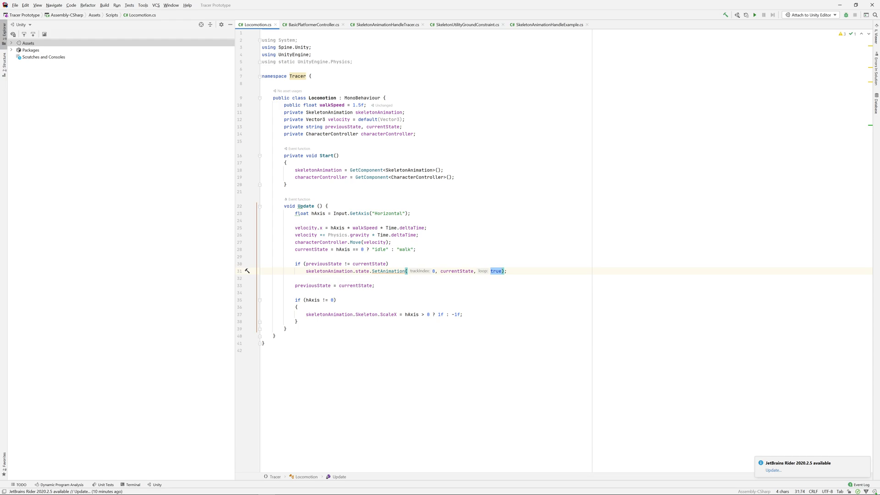
# Back in Unity, play-test Tracer walking right and left at Walk Speed 1.5.
pyautogui.click(839, 4)
pyautogui.click(421, 20)
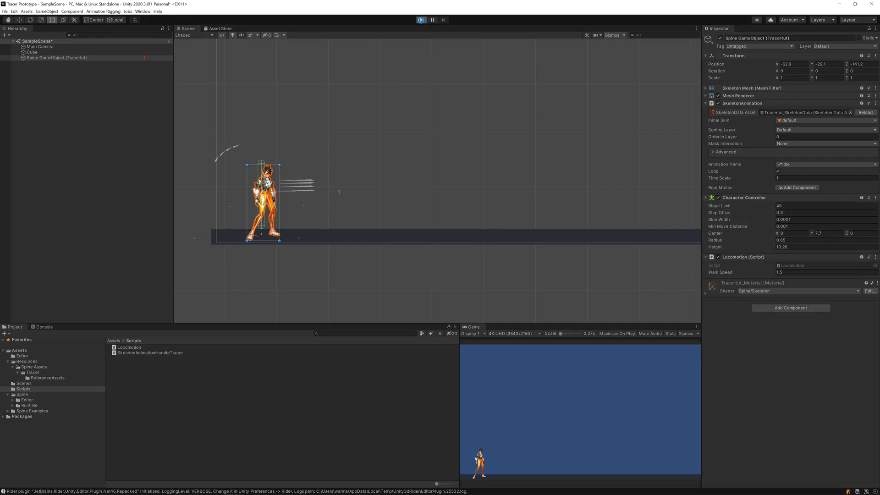
pyautogui.press('d')
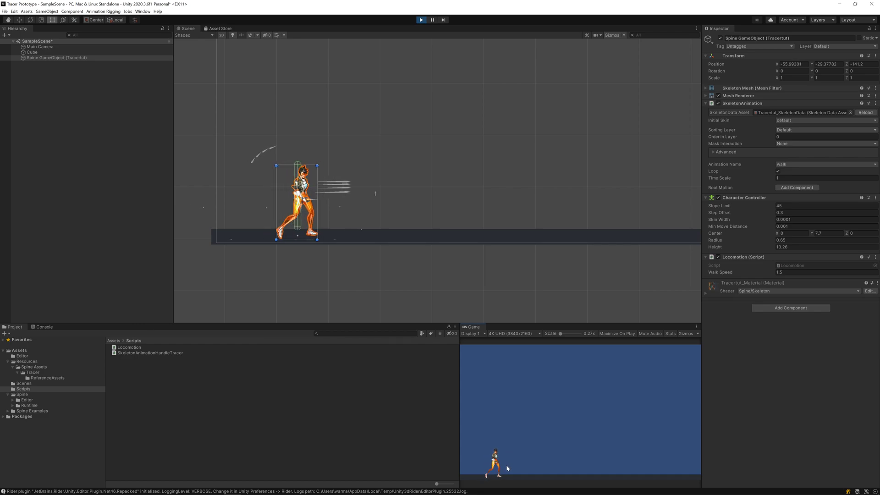
pyautogui.press('a')
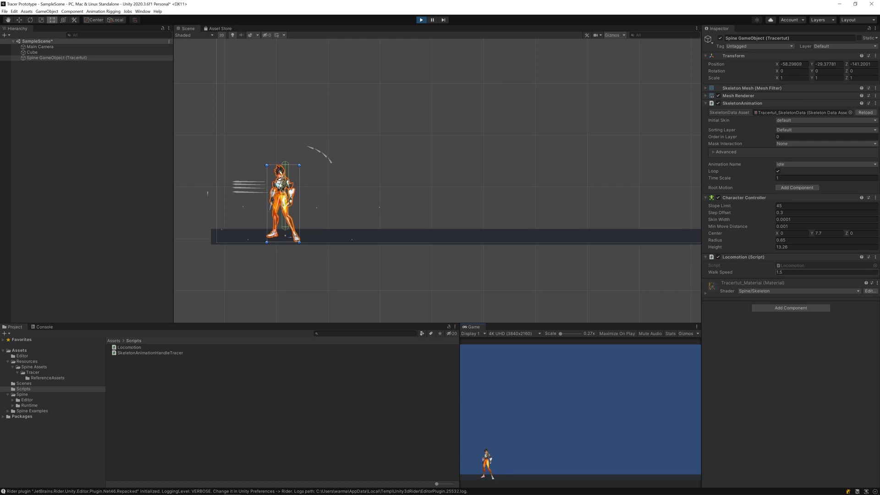
# Set Locomotion Walk Speed to 8, retest walking both directions, and stop play mode.
pyautogui.click(779, 272)
pyautogui.write('8')
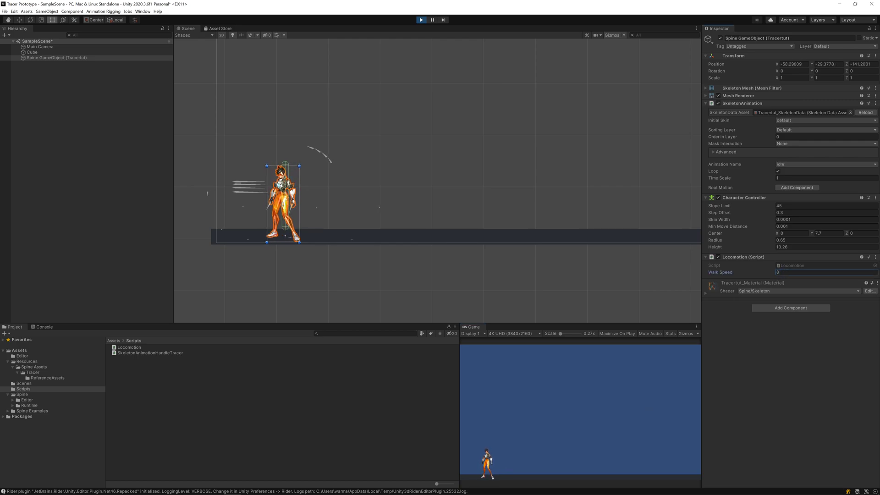
pyautogui.click(560, 386)
pyautogui.press('d')
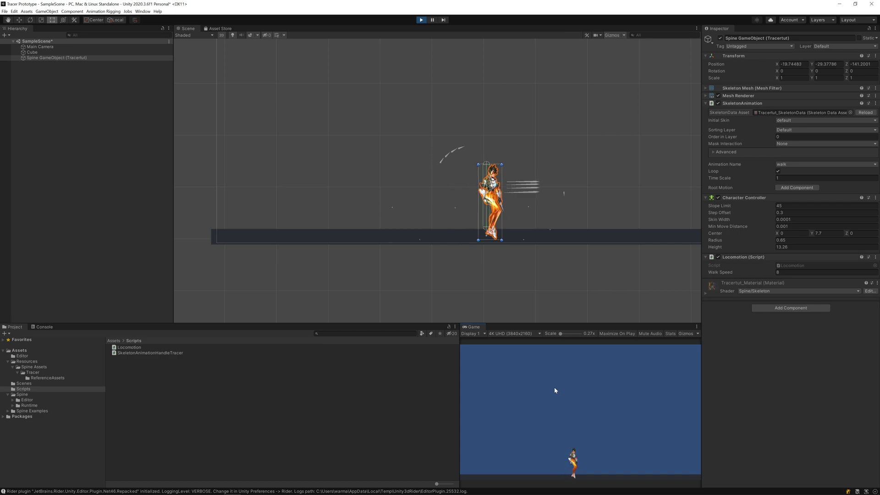
pyautogui.press('a')
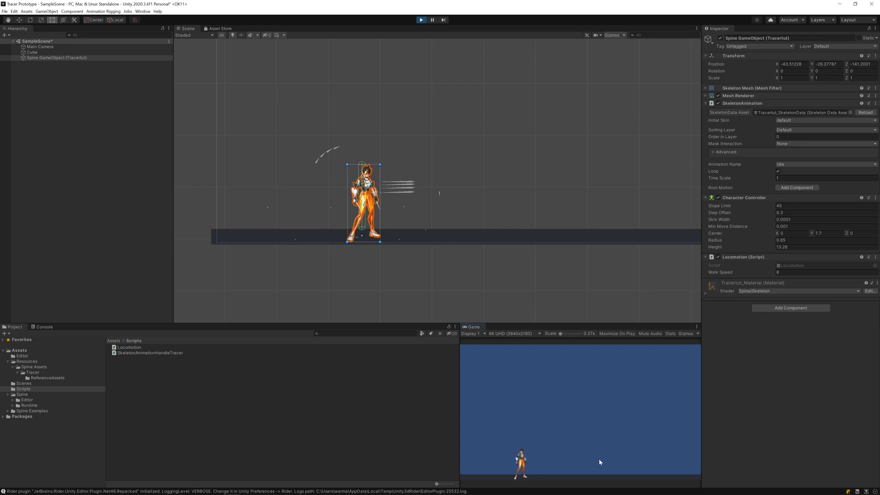
pyautogui.hotkey('ctrl', 'p')
# Duplicate the ground cube, tilting the copy about 31.4° on Z and scaling it to roughly 40.9 × 2.24.
pyautogui.click(353, 264)
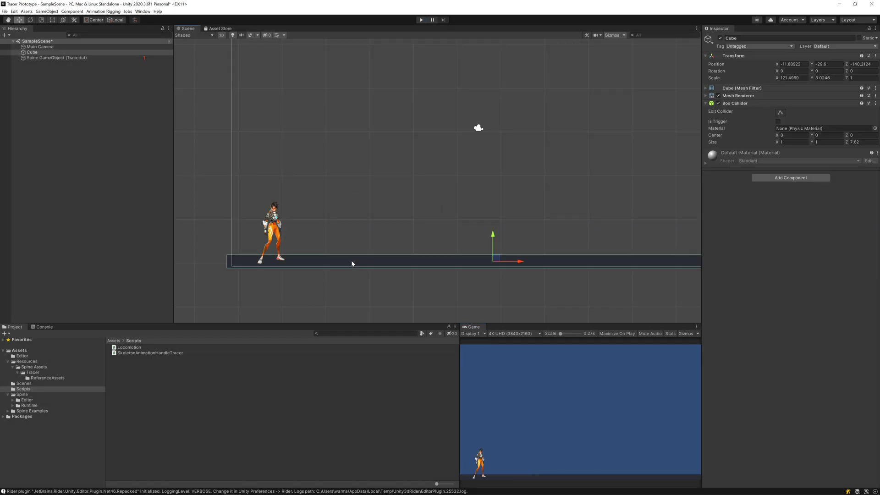
pyautogui.hotkey('ctrl', 'd')
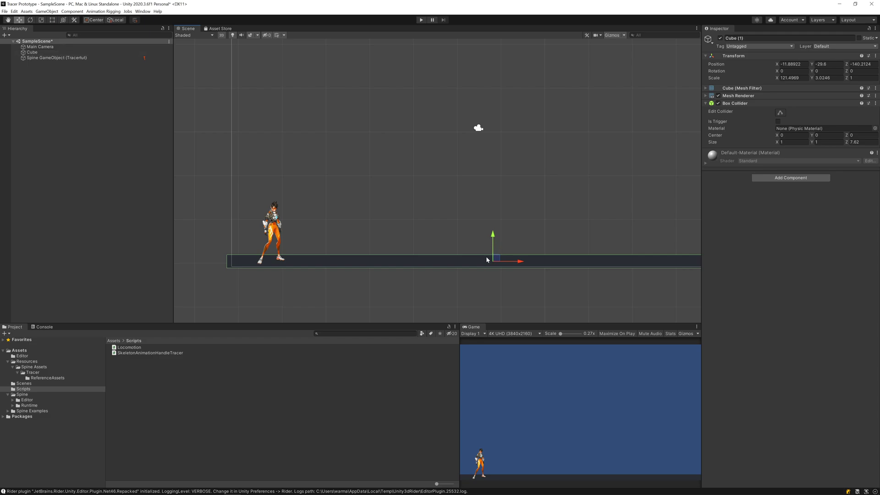
pyautogui.press('e')
pyautogui.moveTo(493, 239); pyautogui.dragTo(468, 204)
pyautogui.press('r')
pyautogui.moveTo(518, 191); pyautogui.dragTo(402, 212)
# Position the ramp rising from the floor and start play mode to test it.
pyautogui.press('w')
pyautogui.press('e')
pyautogui.press('w')
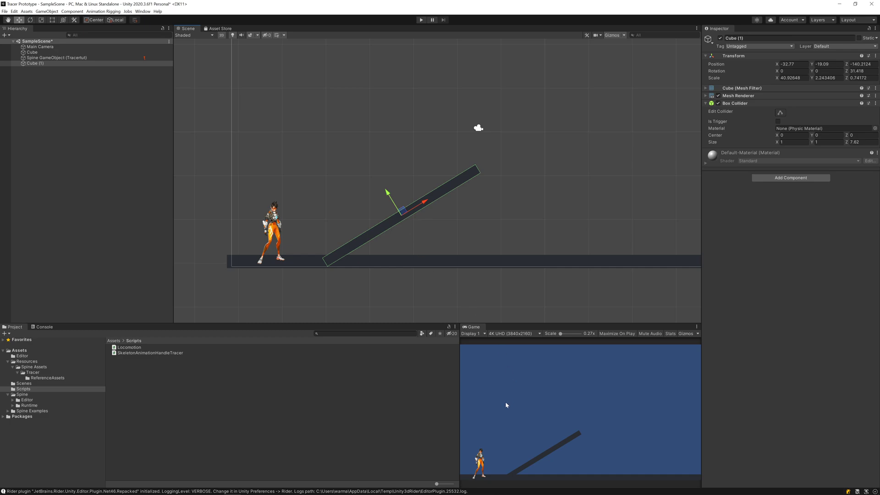
pyautogui.click(421, 19)
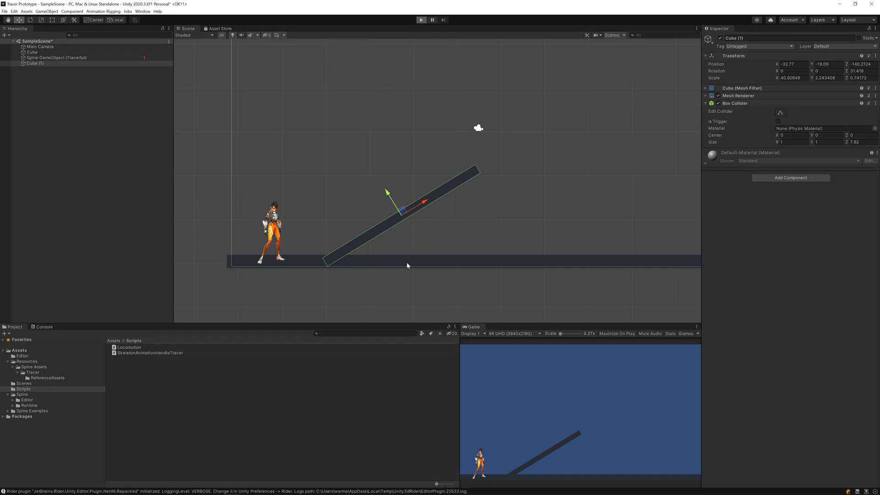
# Select the ground Cube and the Spine character, then zoom the Scene view in.
pyautogui.keyDown('shift'); pyautogui.click(301, 263); pyautogui.keyUp('shift')
pyautogui.keyDown('shift'); pyautogui.click(308, 265); pyautogui.keyUp('shift')
pyautogui.scroll(3, 306, 264)
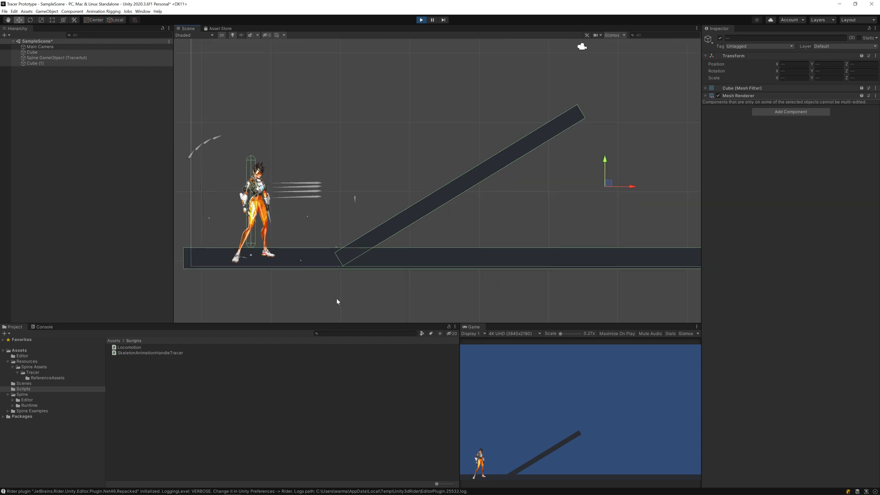
pyautogui.scroll(2, 202, 270)
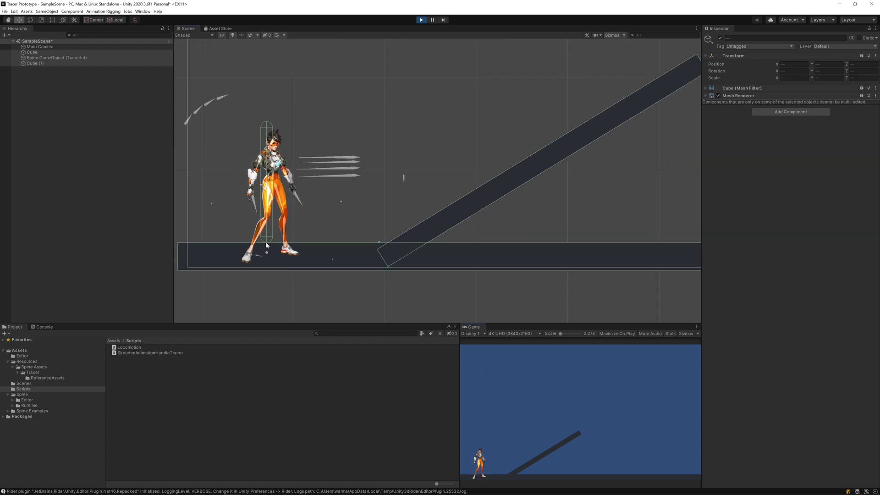
# In the Game view, walk Tracer right onto the ramp and partway up, then turn her around.
pyautogui.click(504, 373)
pyautogui.press('d')
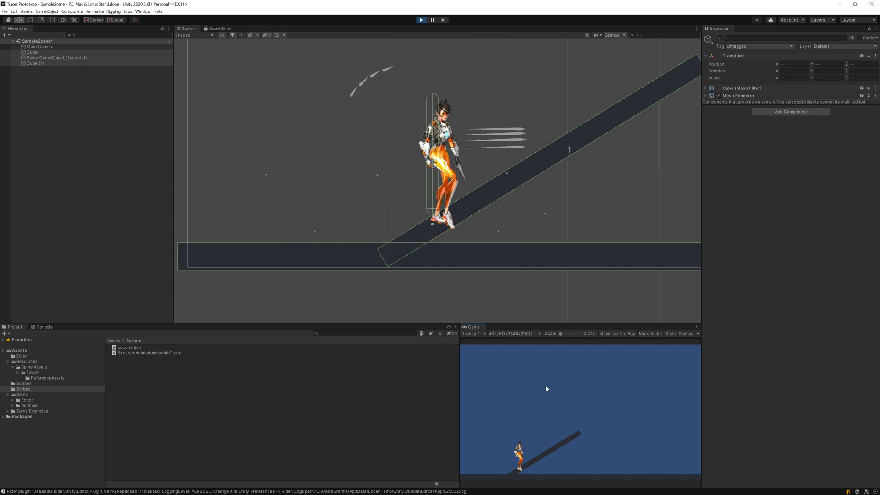
pyautogui.scroll(-3, 639, 182)
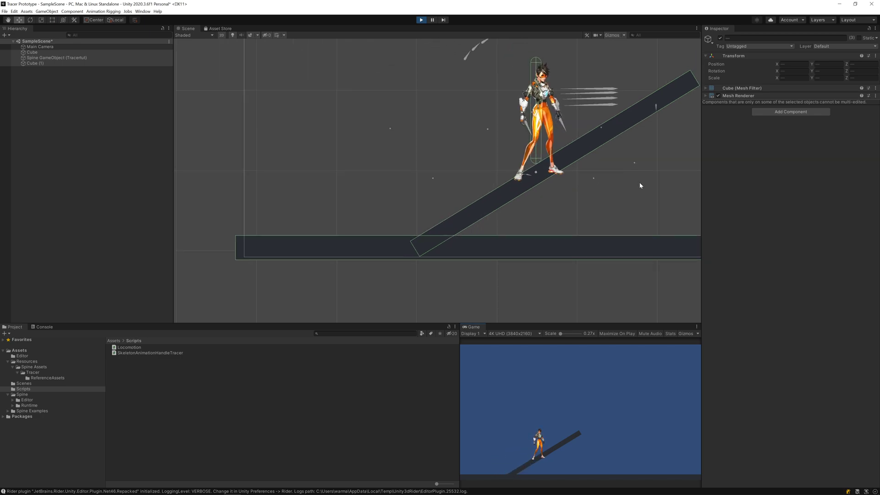
pyautogui.press('d')
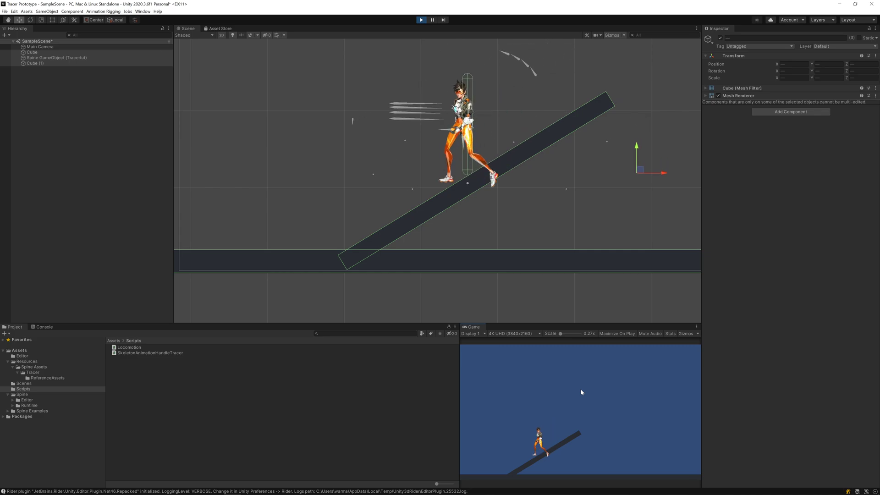
pyautogui.press('a')
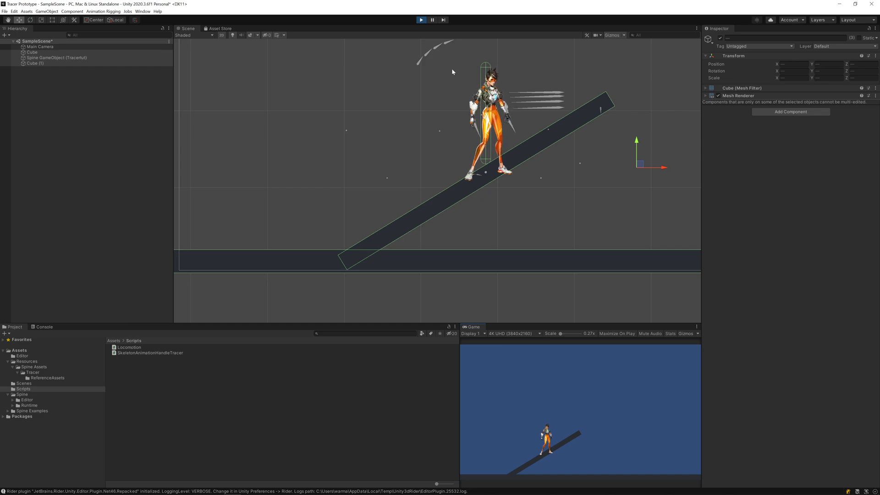
pyautogui.scroll(-1, 461, 157)
pyautogui.moveTo(421, 162); pyautogui.dragTo(442, 175, button='middle')
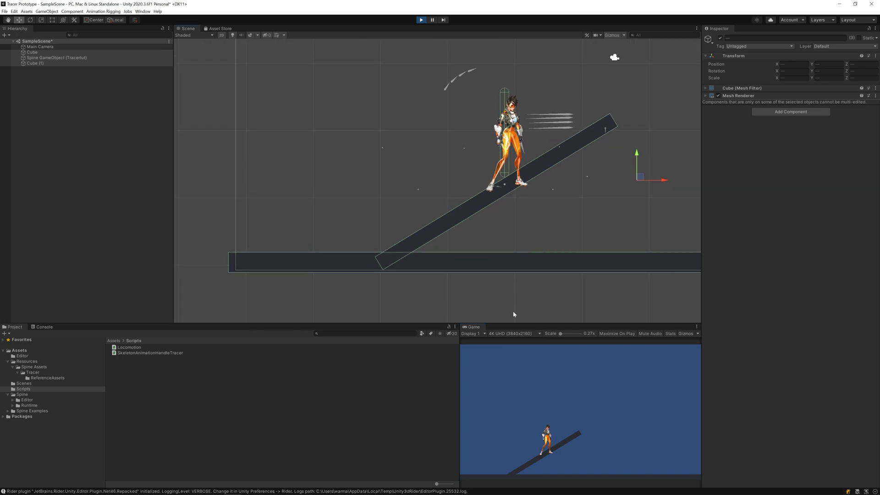
# Stop play mode, select the Spine GameObject (Tracertut) and zoom in on her.
pyautogui.click(421, 21)
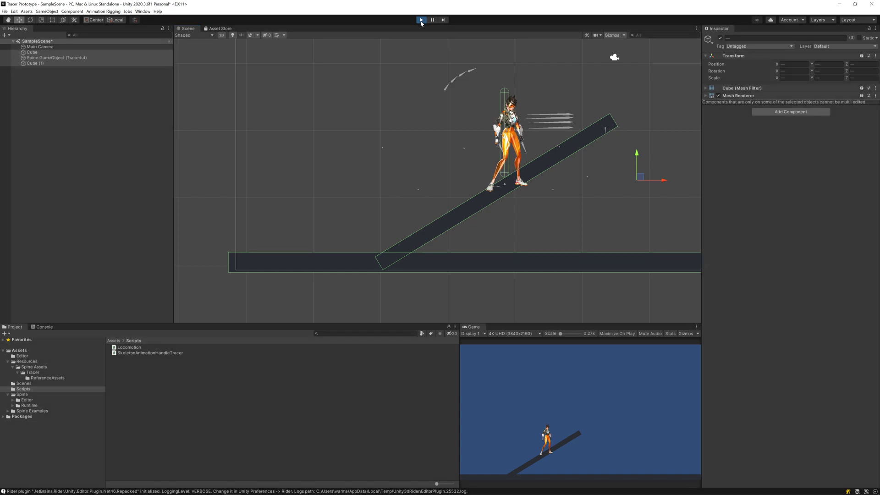
pyautogui.click(106, 132)
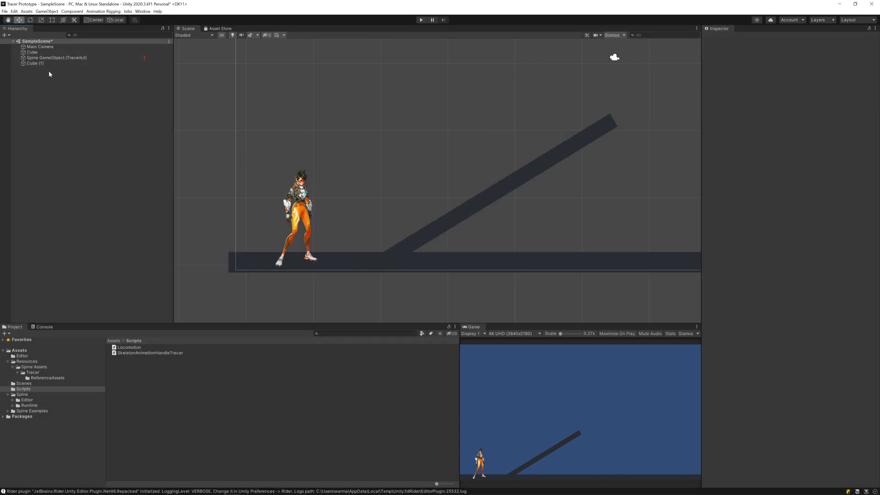
pyautogui.click(36, 58)
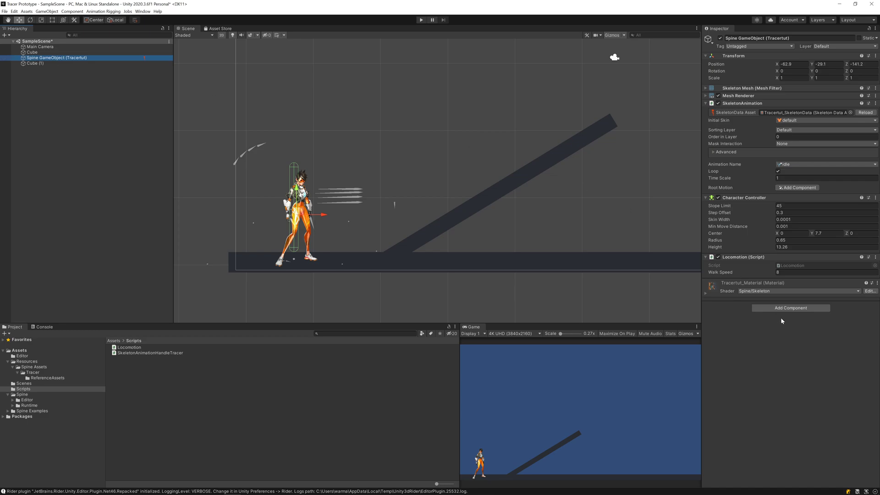
pyautogui.scroll(1, 296, 265)
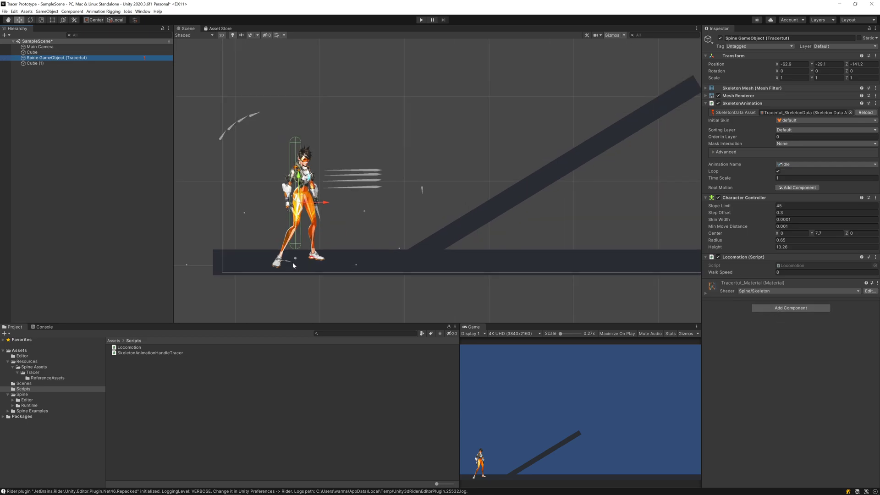
pyautogui.scroll(1, 280, 265)
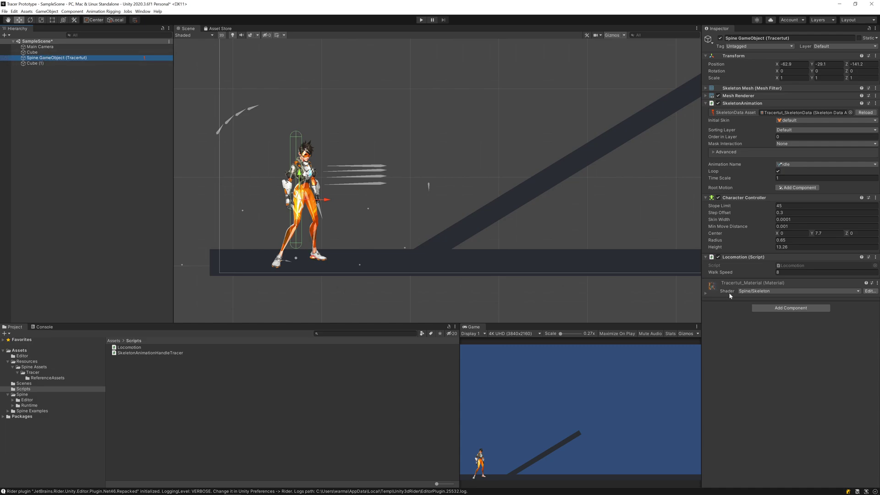
# Add a Skeleton Utility component to the Tracer Spine object.
pyautogui.click(767, 308)
pyautogui.write('sk')
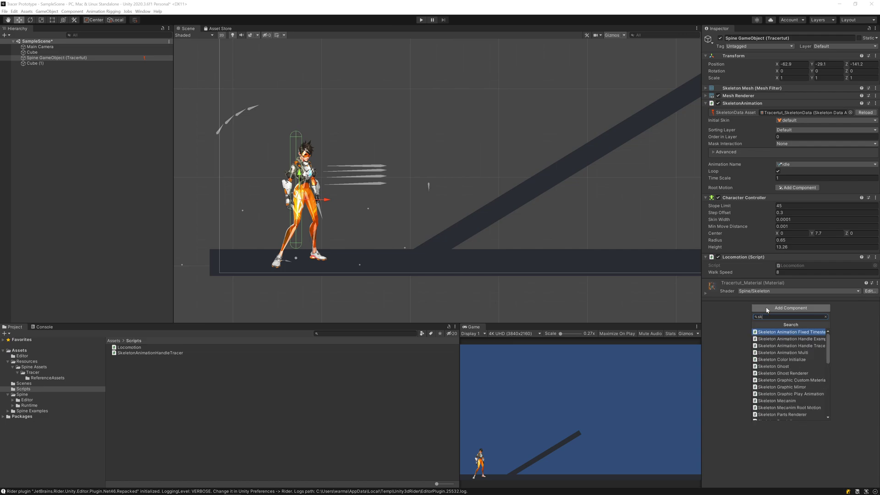
pyautogui.write('eleton u')
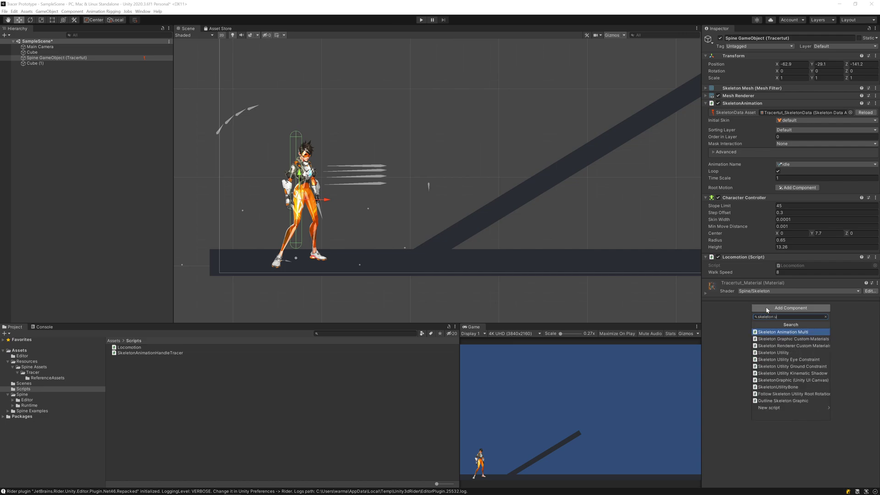
pyautogui.click(805, 353)
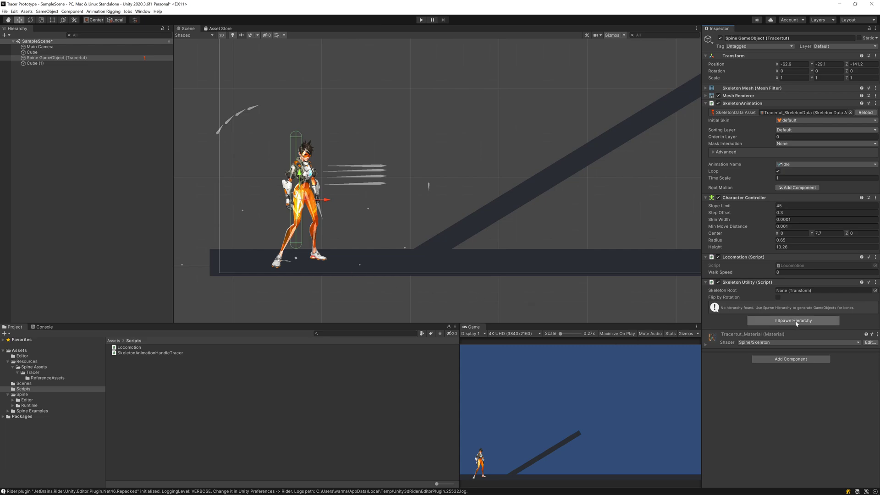
# Spawn an Override-all-bones hierarchy and expand root, character and leg_lower_r2 to inspect it.
pyautogui.click(795, 322)
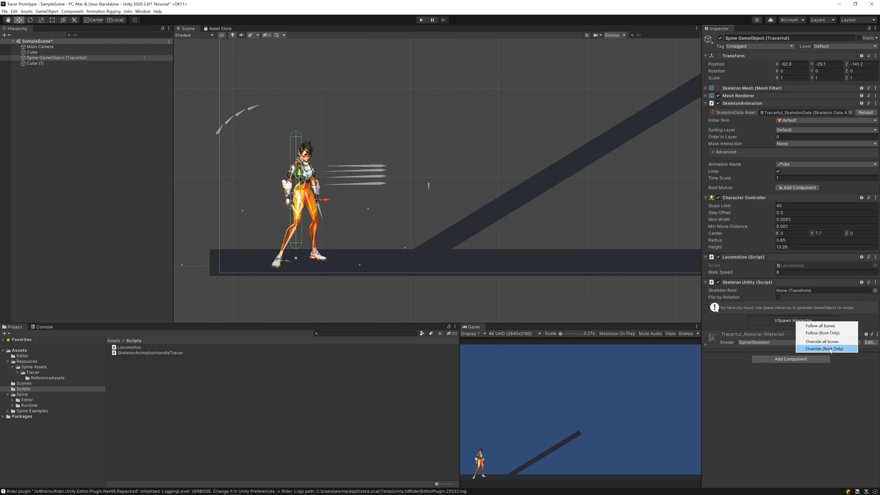
pyautogui.click(828, 343)
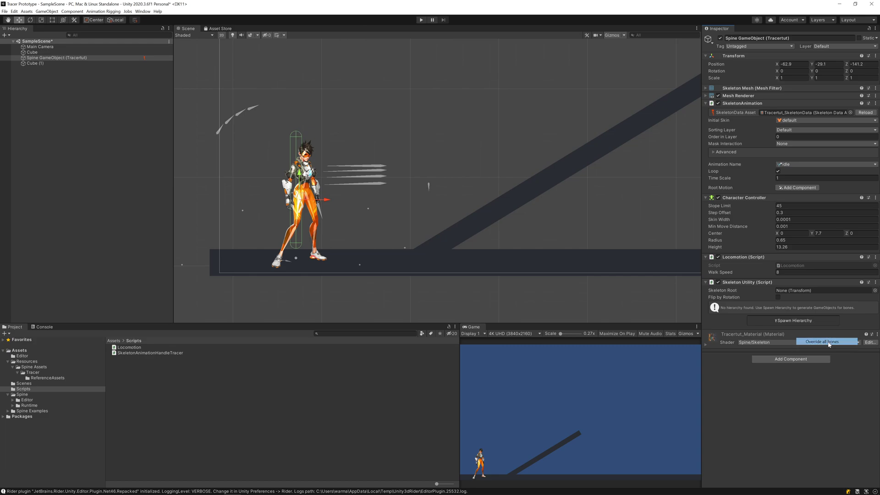
pyautogui.click(29, 70)
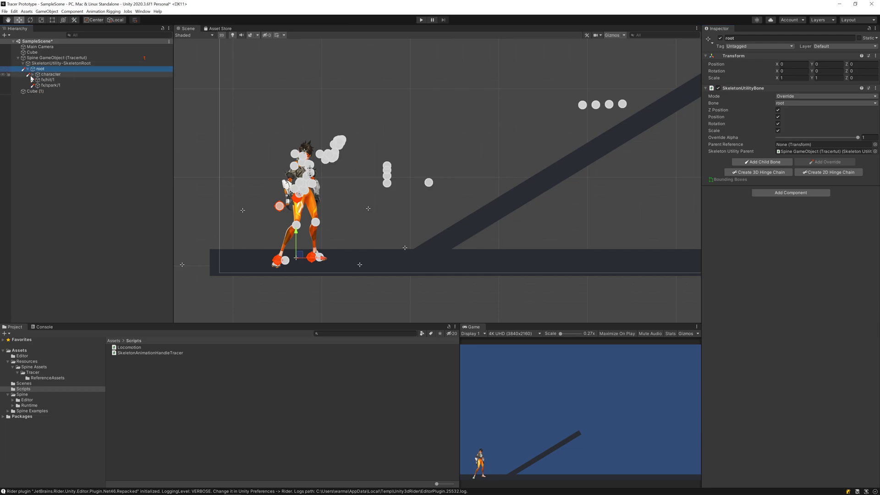
pyautogui.click(33, 75)
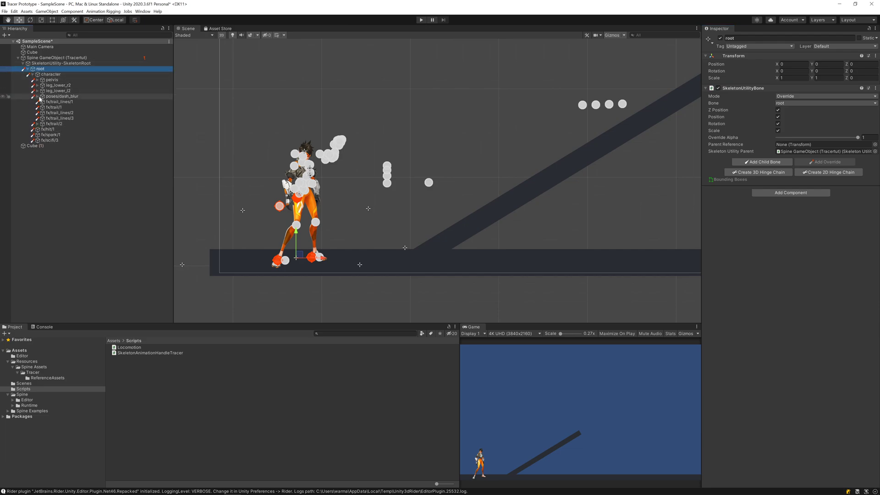
pyautogui.click(38, 86)
pyautogui.click(38, 86)
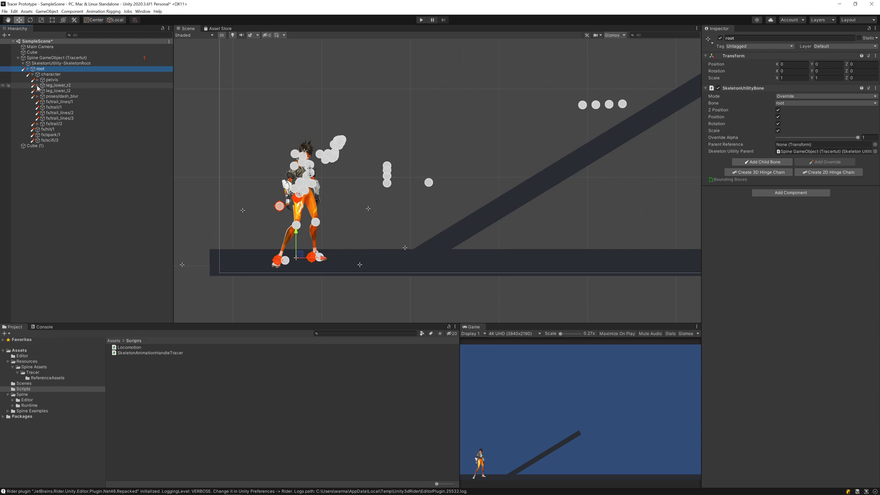
pyautogui.click(28, 68)
# Delete SkeletonUtility-SkeletonRoot and spawn a Follow (Root Only) bone hierarchy instead.
pyautogui.click(54, 64)
pyautogui.press('Delete')
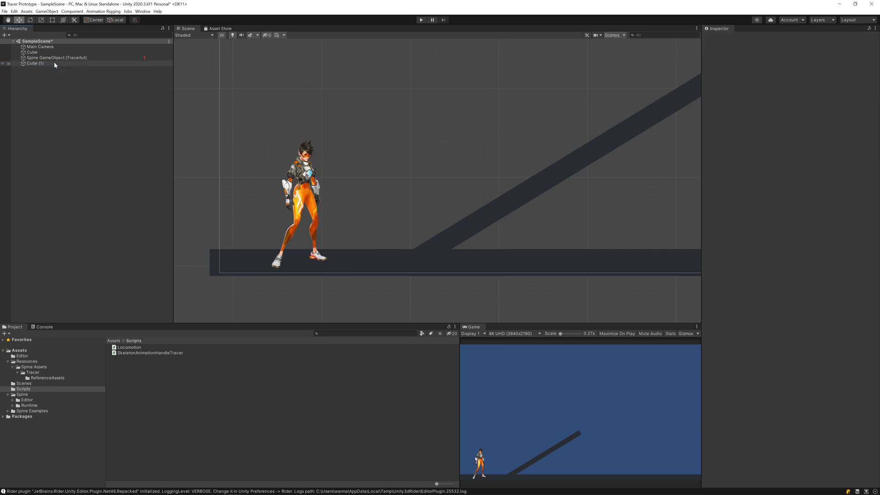
pyautogui.click(54, 60)
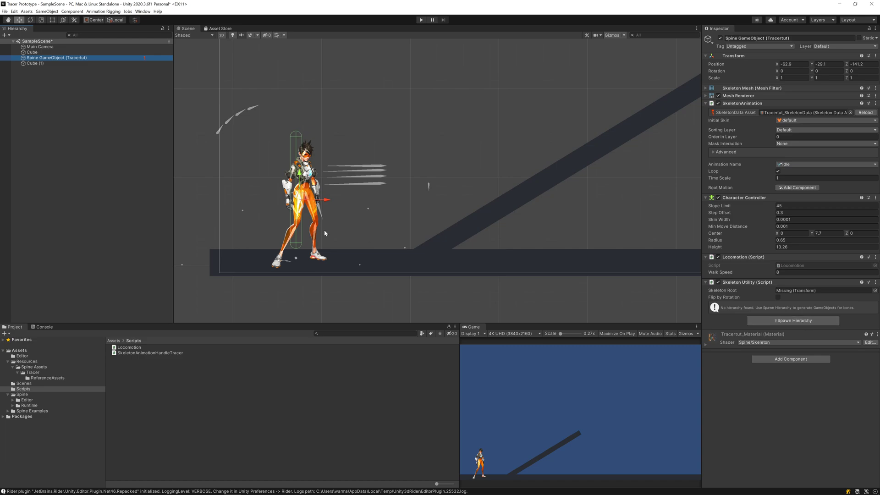
pyautogui.scroll(1, 289, 268)
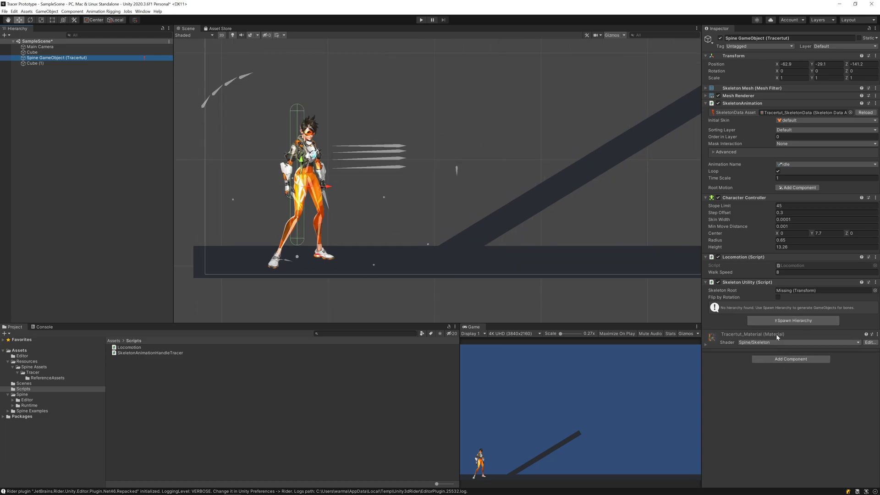
pyautogui.click(776, 320)
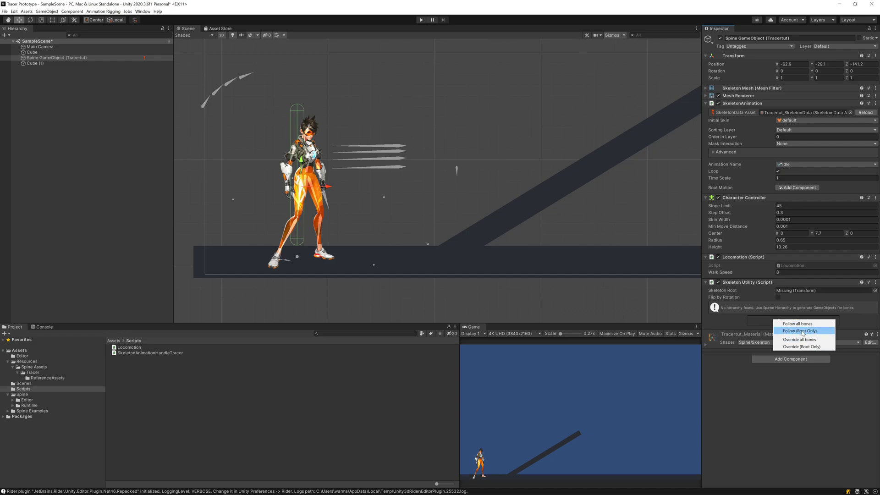
pyautogui.click(802, 331)
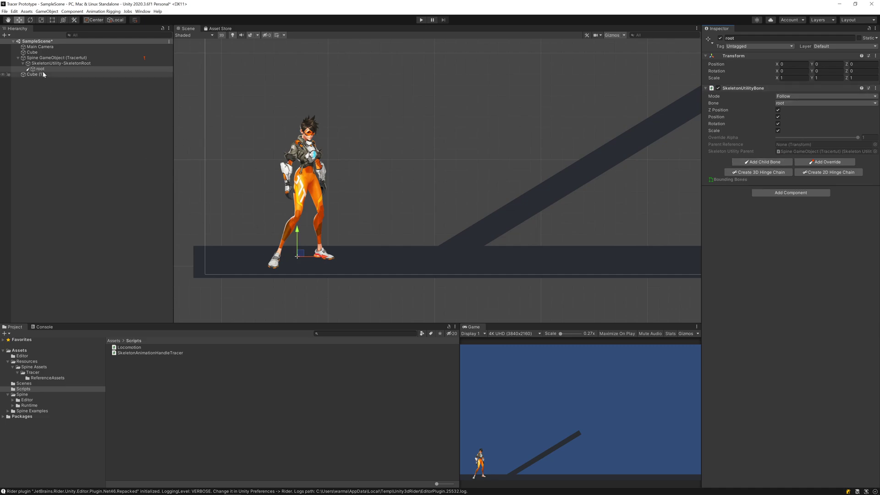
# Add character under root, add leg_lower_r2 and leg_lower_l2 under character, then select both leg bones.
pyautogui.click(767, 163)
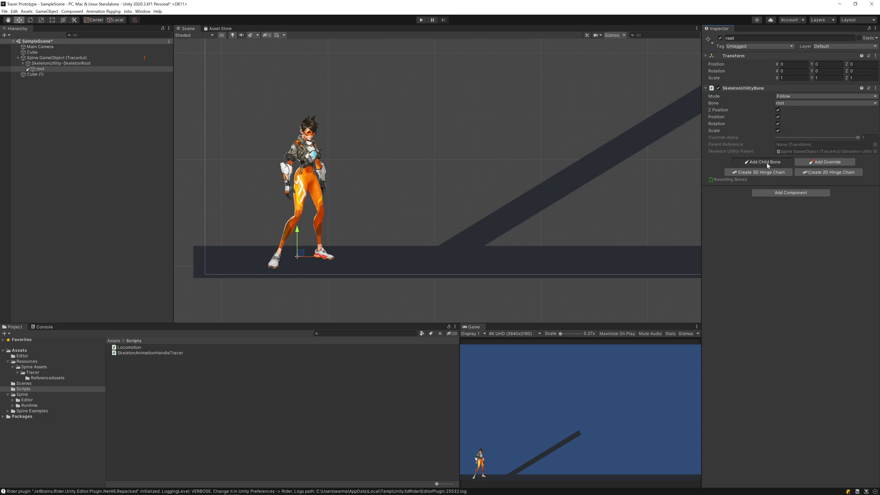
pyautogui.click(788, 178)
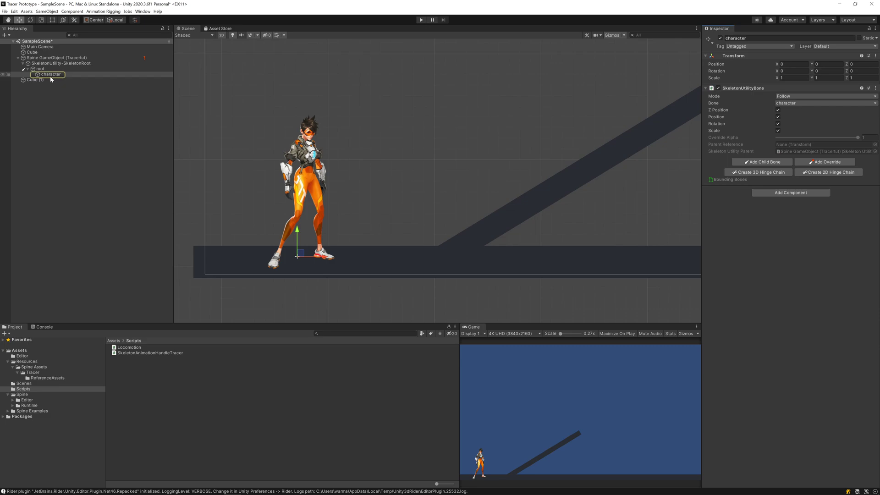
pyautogui.click(769, 162)
pyautogui.click(792, 182)
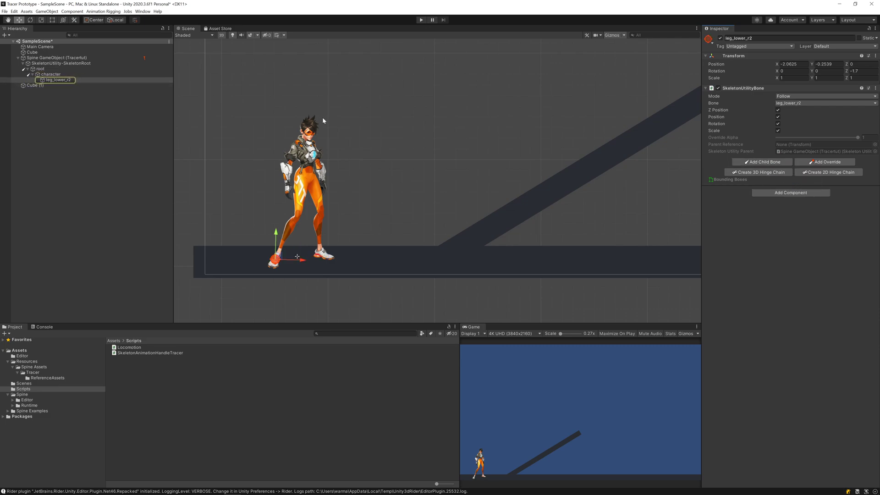
pyautogui.click(56, 74)
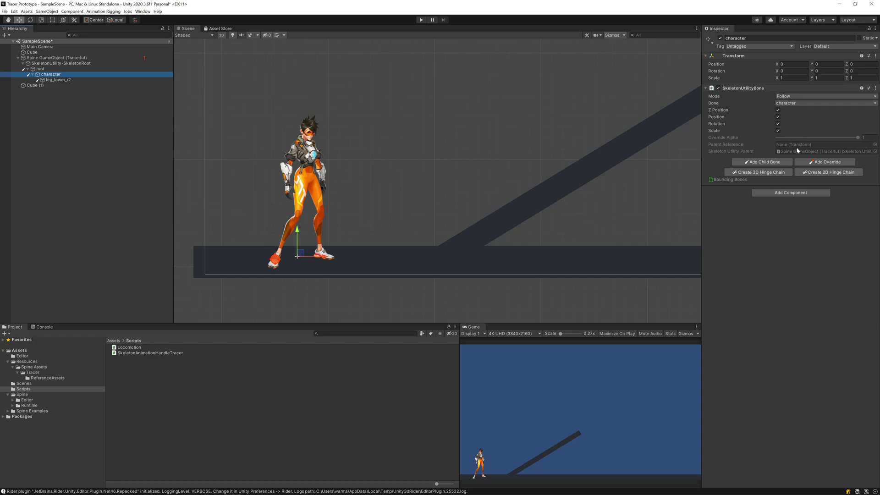
pyautogui.click(764, 162)
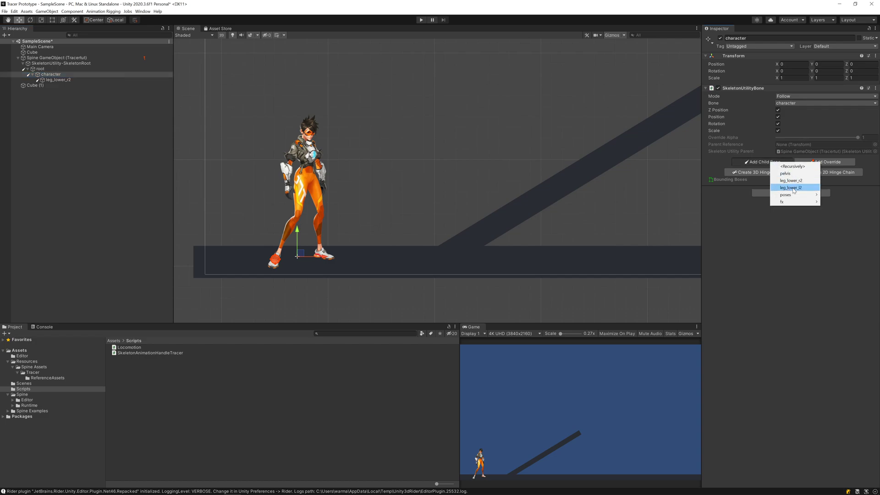
pyautogui.click(793, 188)
pyautogui.click(68, 81)
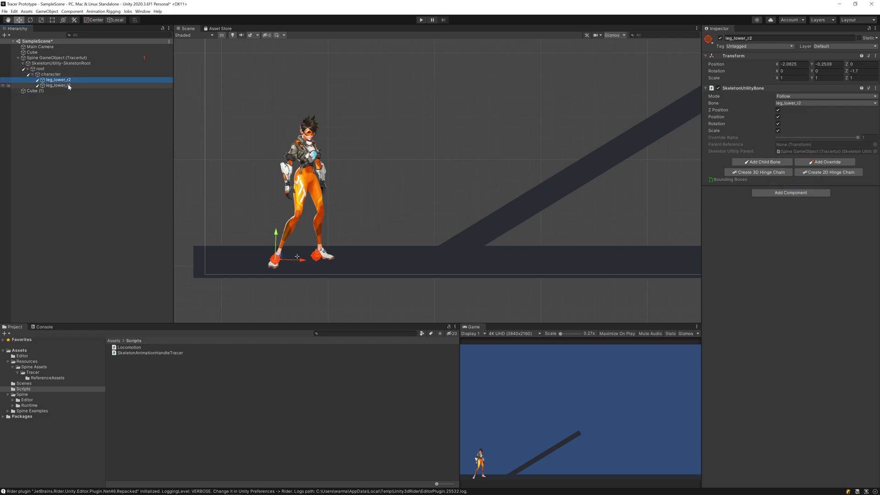
pyautogui.keyDown('ctrl'); pyautogui.click(68, 85); pyautogui.keyUp('ctrl')
# Switch both leg bones to Override mode, test-bend the legs, then undo the bend.
pyautogui.moveTo(296, 234); pyautogui.dragTo(291, 252)
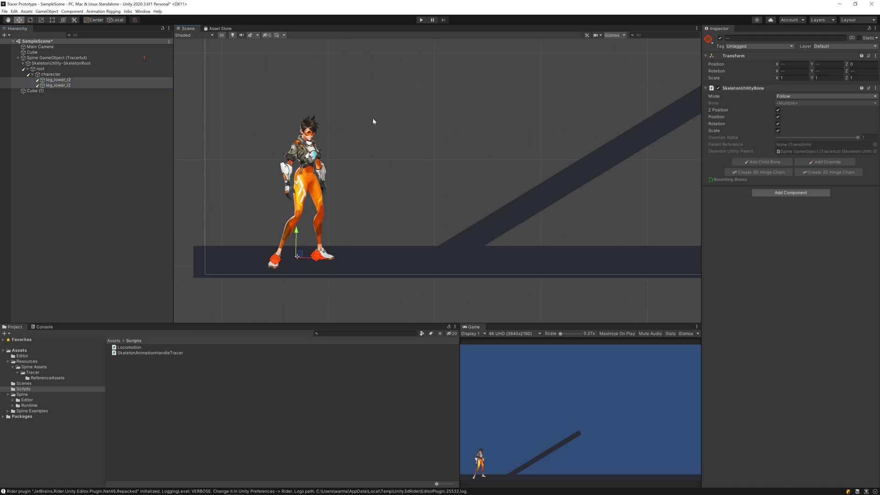
pyautogui.scroll(2, 293, 245)
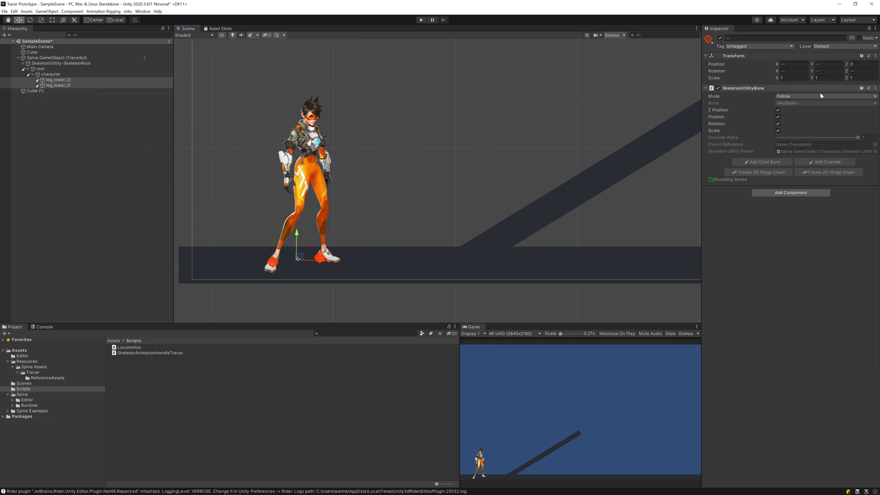
pyautogui.click(800, 96)
pyautogui.click(793, 111)
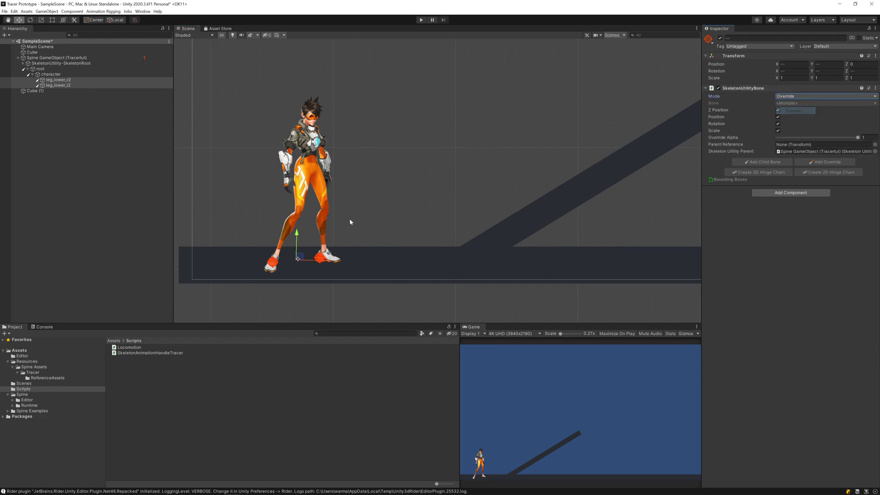
pyautogui.moveTo(300, 255); pyautogui.dragTo(389, 197)
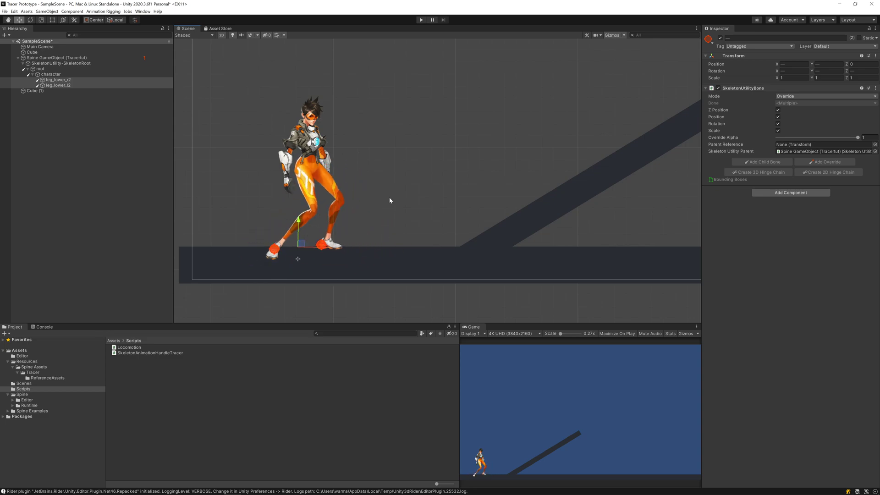
pyautogui.hotkey('ctrl', 'z')
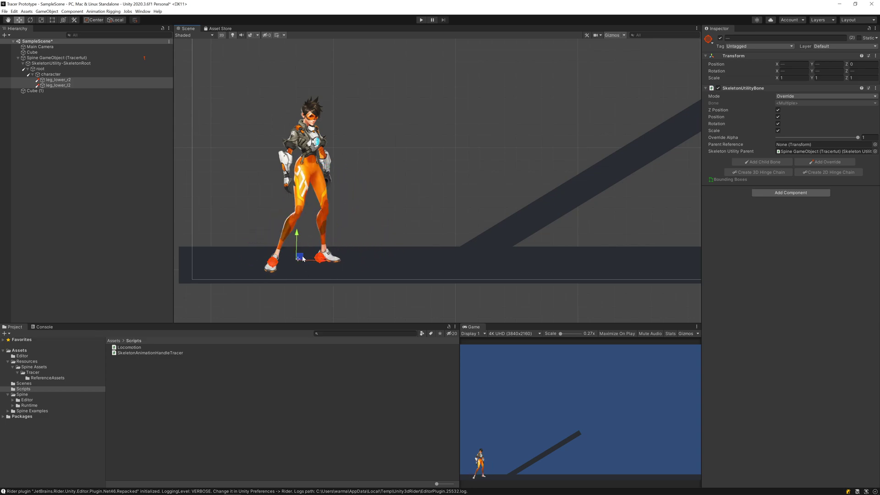
# Set both leg bones back to Follow mode.
pyautogui.click(796, 97)
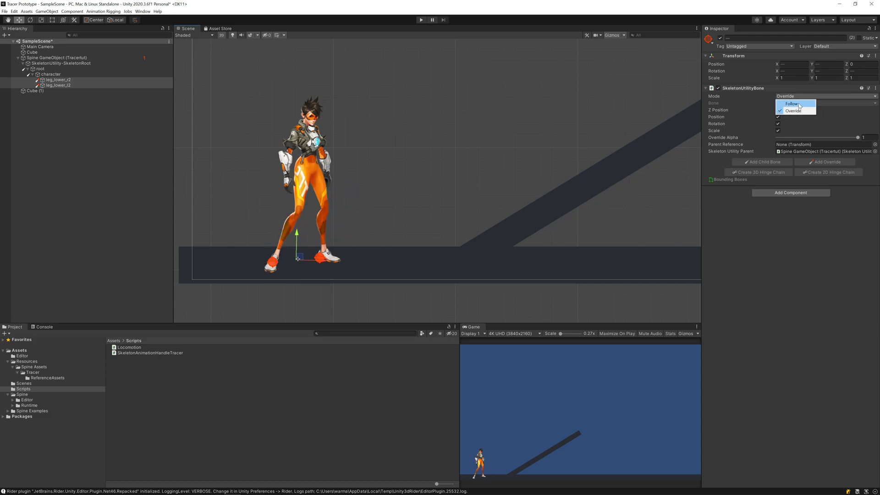
pyautogui.click(794, 105)
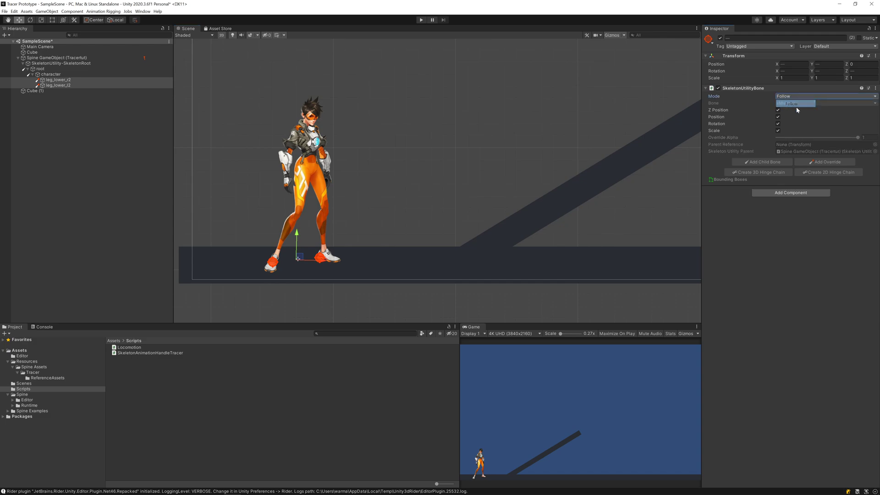
pyautogui.click(785, 193)
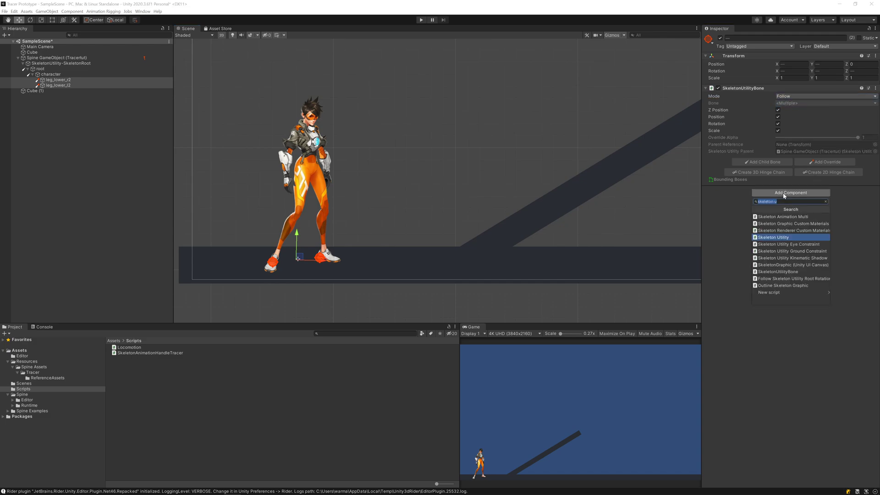
# Add a Skeleton Utility Ground Constraint to both leg bones with Ground Mask set to Default.
pyautogui.write('grou')
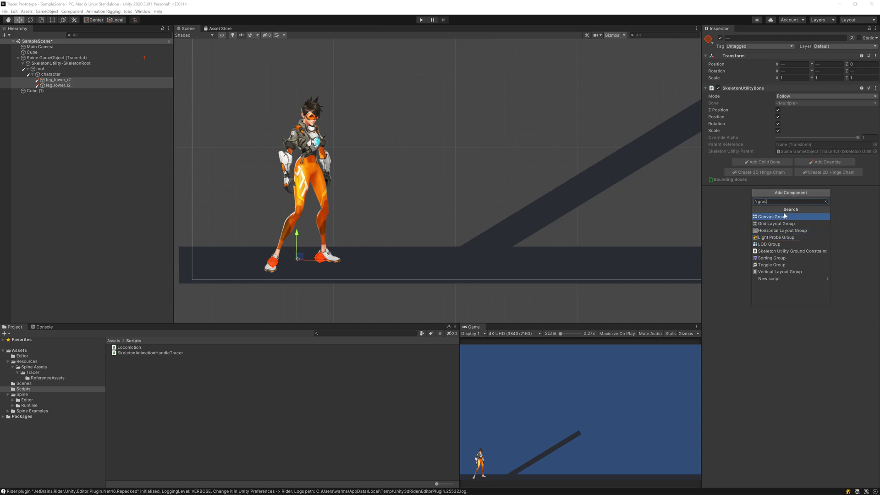
pyautogui.write('ground')
pyautogui.click(787, 215)
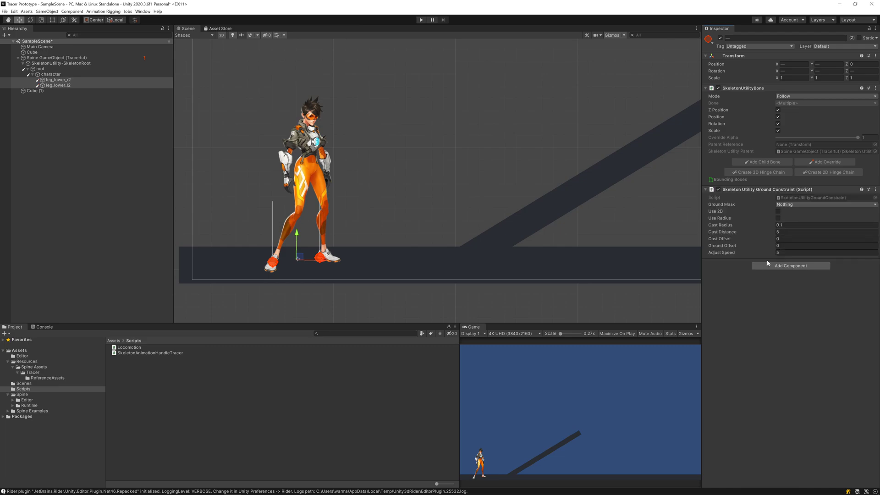
pyautogui.scroll(2, 271, 210)
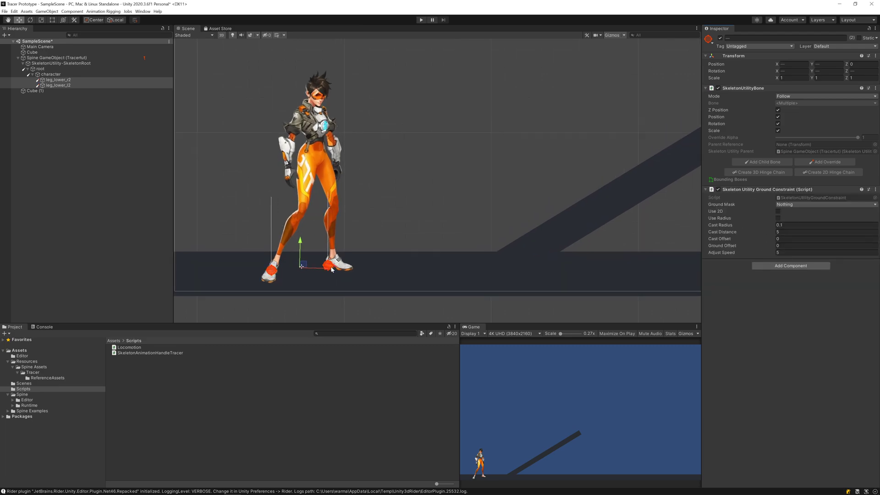
pyautogui.moveTo(331, 269); pyautogui.dragTo(333, 248, button='middle')
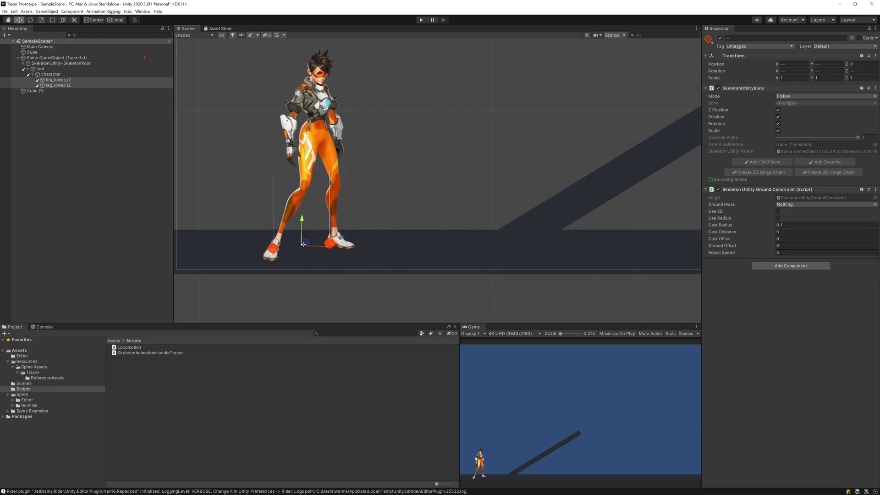
pyautogui.click(787, 205)
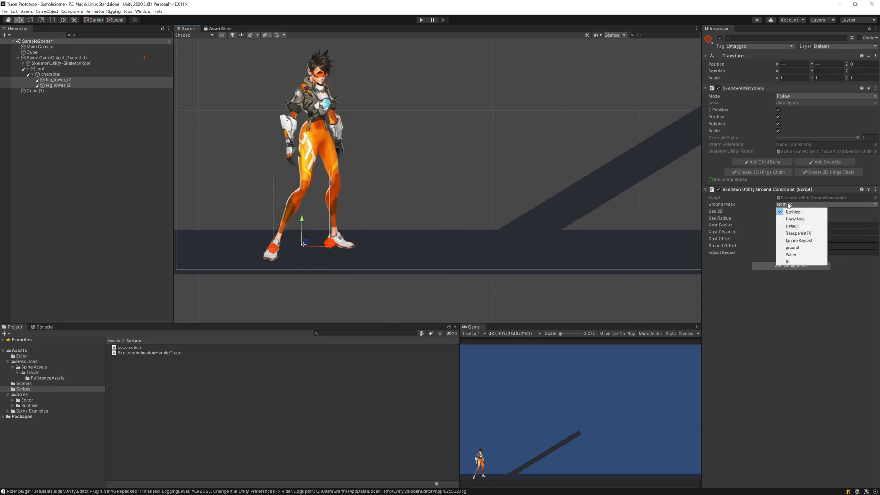
pyautogui.click(802, 229)
pyautogui.click(471, 251)
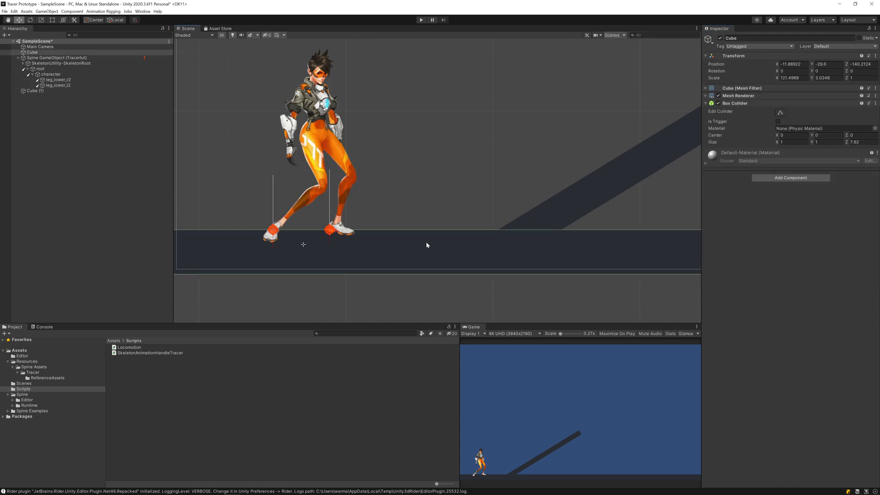
# Confirm the ground Cube stays on the Default layer and undo a test raise of its height.
pyautogui.click(835, 45)
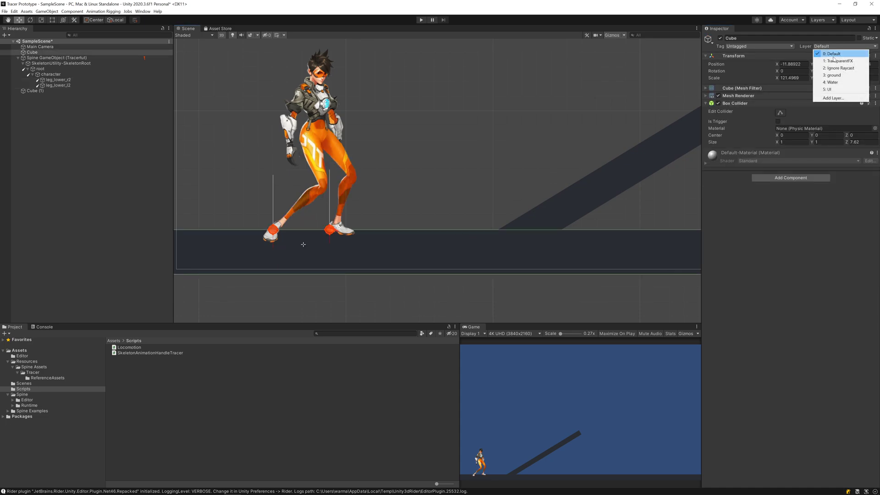
pyautogui.click(551, 225)
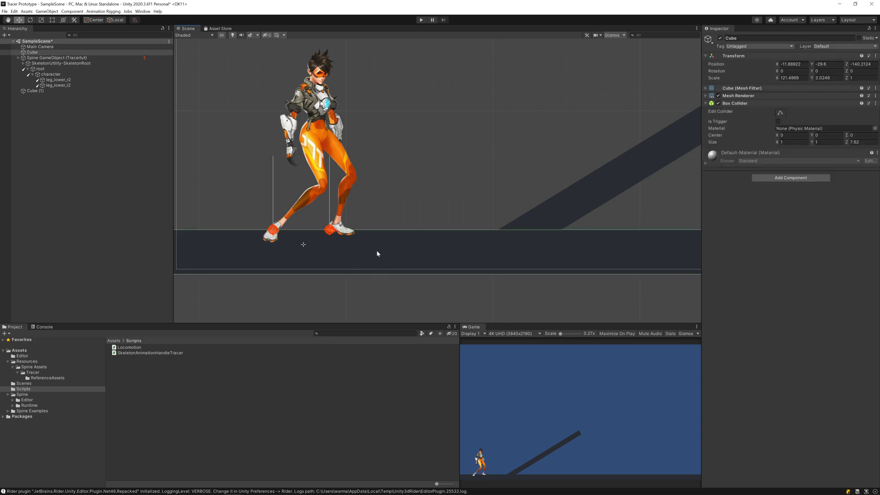
pyautogui.scroll(-3, 562, 260)
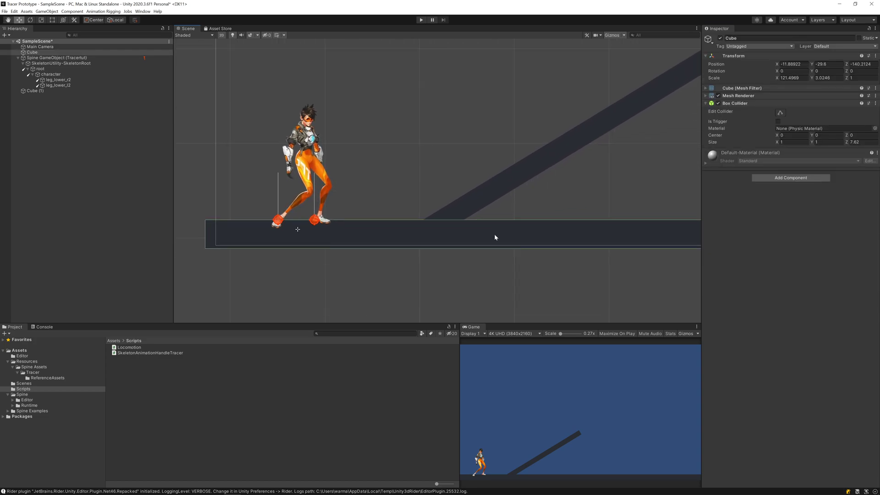
pyautogui.scroll(-4, 494, 237)
pyautogui.moveTo(615, 214); pyautogui.dragTo(629, 204)
pyautogui.hotkey('ctrl', 'z')
pyautogui.scroll(2, 331, 246)
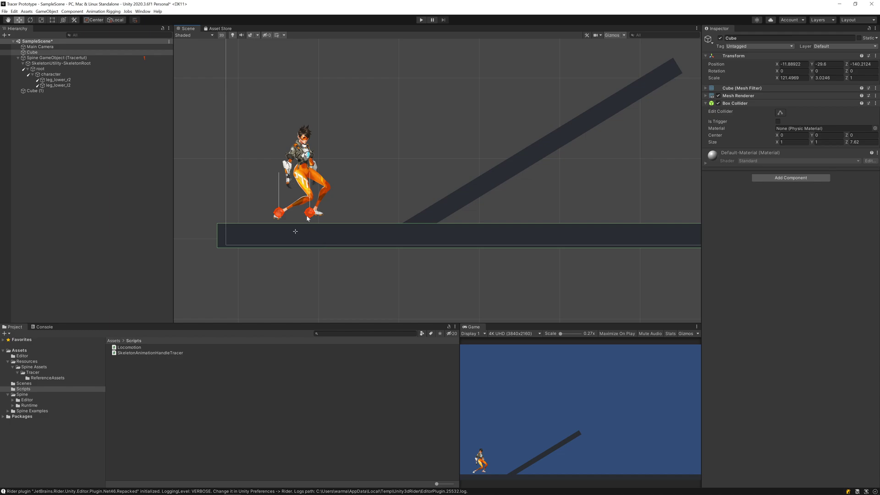
pyautogui.scroll(-2, 571, 257)
pyautogui.moveTo(572, 257); pyautogui.dragTo(526, 263, button='middle')
pyautogui.scroll(2, 270, 226)
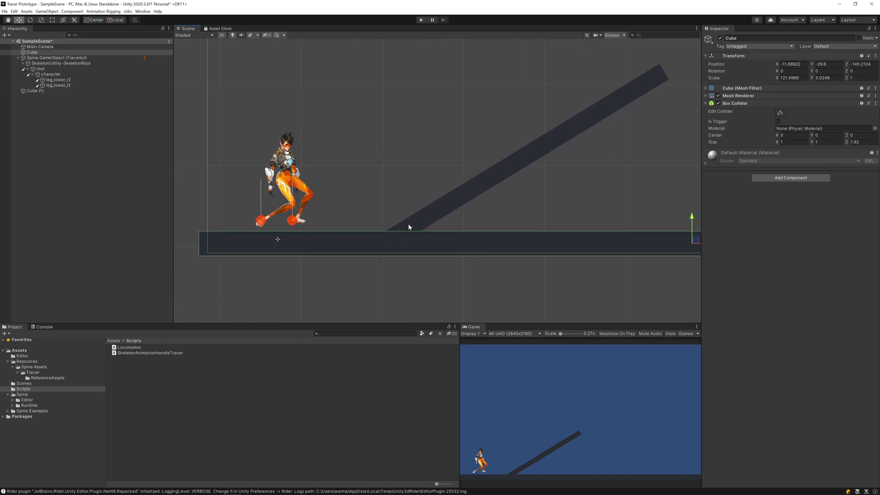
pyautogui.scroll(1, 305, 223)
# Try a Ground Offset of 0.3 on leg_lower_l2, scrub it back to 0, then switch to Spine.
pyautogui.click(289, 220)
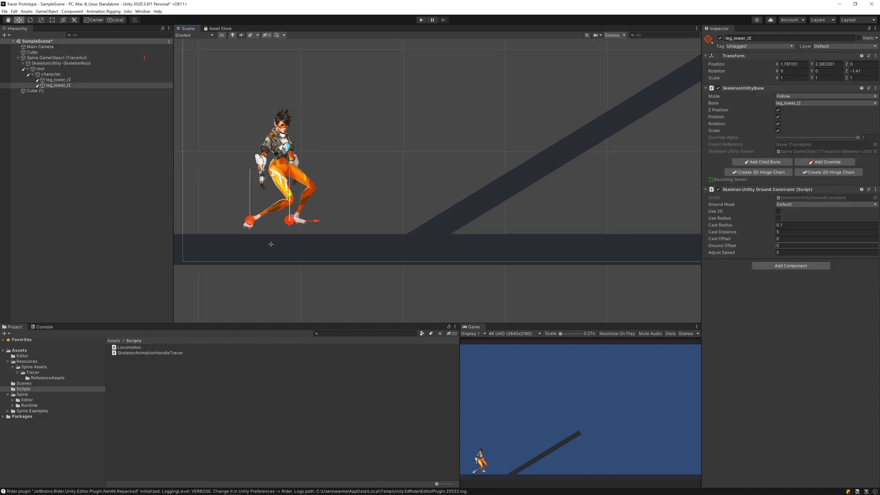
pyautogui.click(774, 248)
pyautogui.write('0.3')
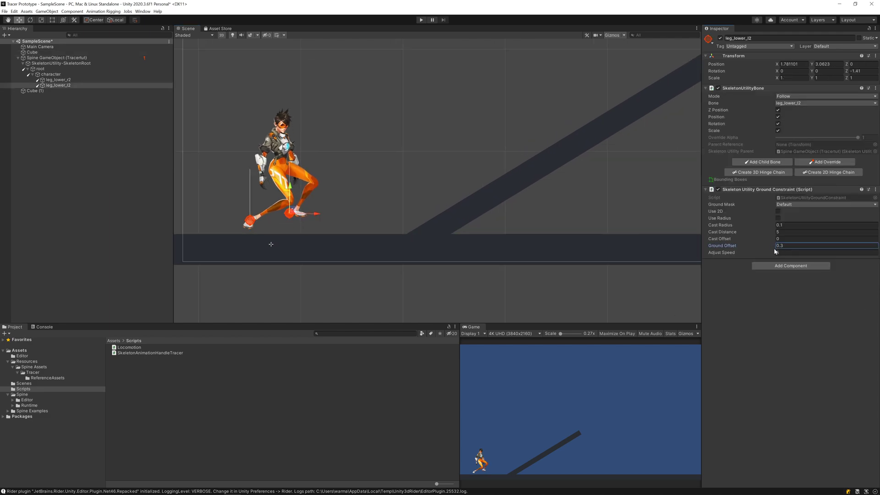
pyautogui.moveTo(783, 252); pyautogui.dragTo(783, 250)
pyautogui.moveTo(422, 241); pyautogui.dragTo(392, 244, button='middle')
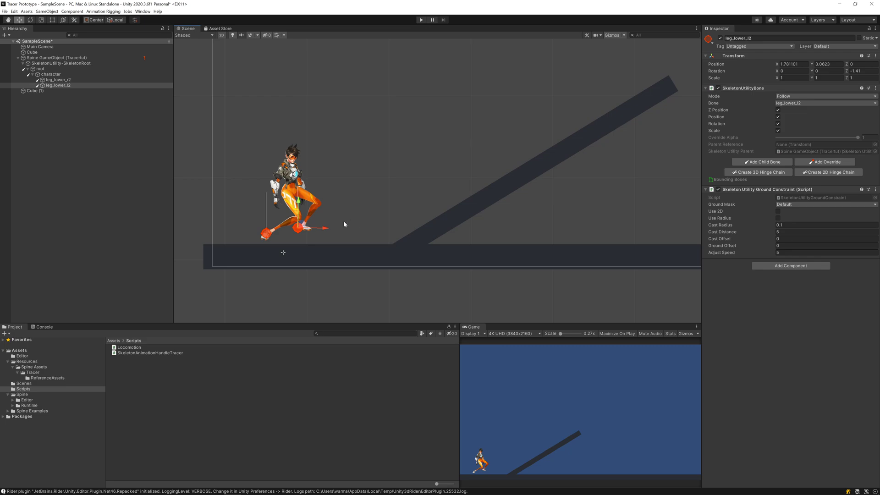
pyautogui.scroll(2, 342, 221)
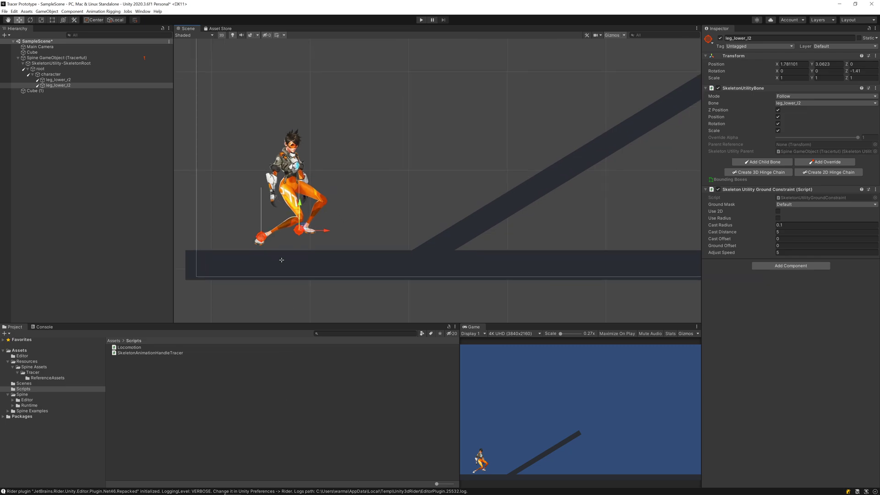
pyautogui.click(224, 488)
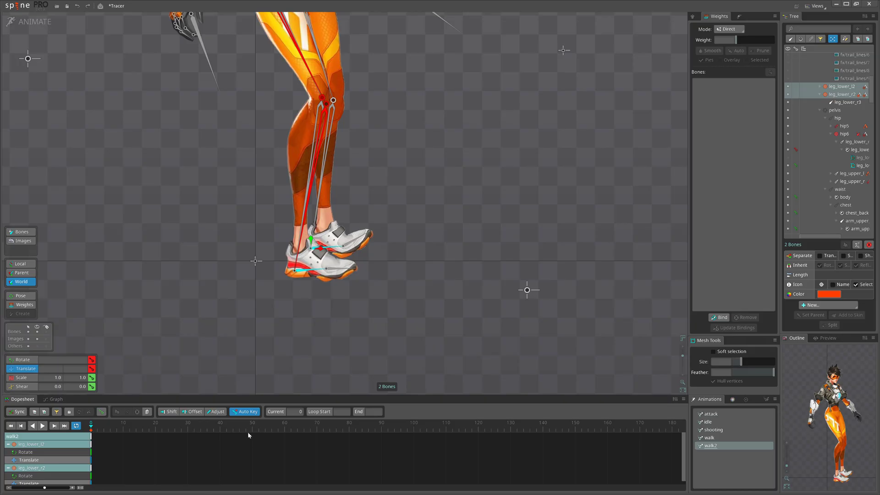
# Show the walk animation at frame 20 and box-select the lower-leg Translate X and Y keys.
pyautogui.click(709, 438)
pyautogui.click(105, 429)
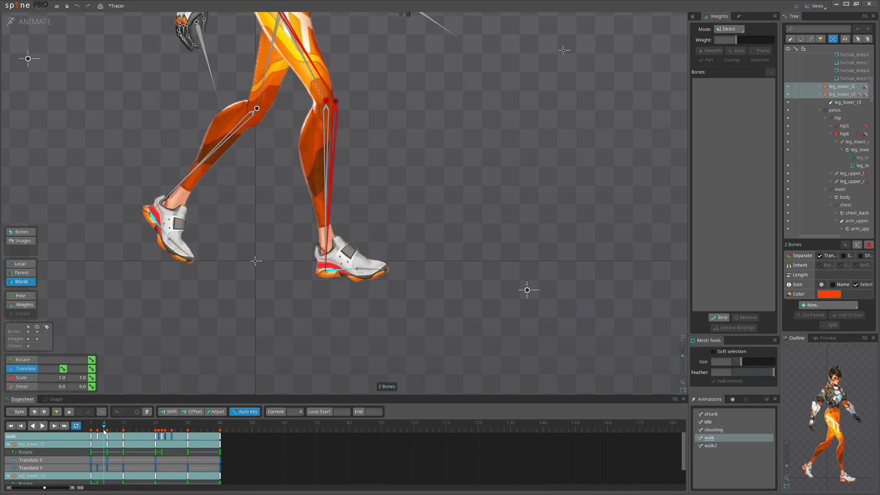
pyautogui.moveTo(105, 429); pyautogui.dragTo(156, 429)
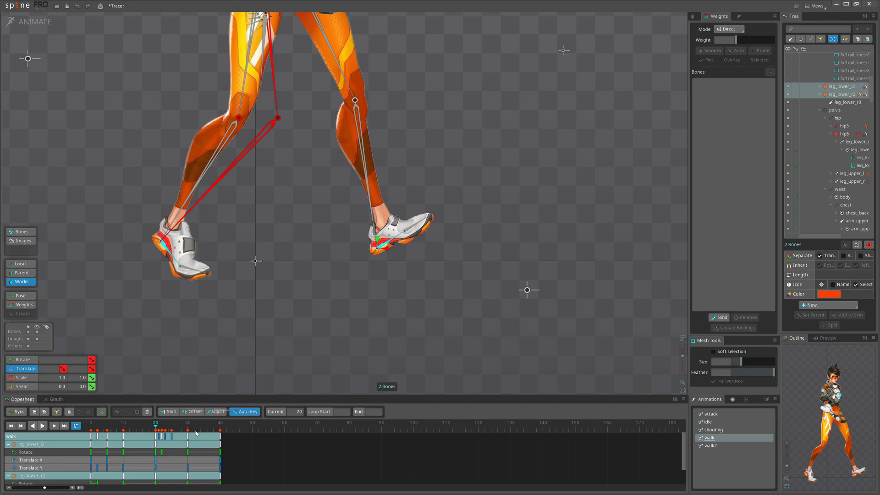
pyautogui.moveTo(233, 456); pyautogui.dragTo(77, 470)
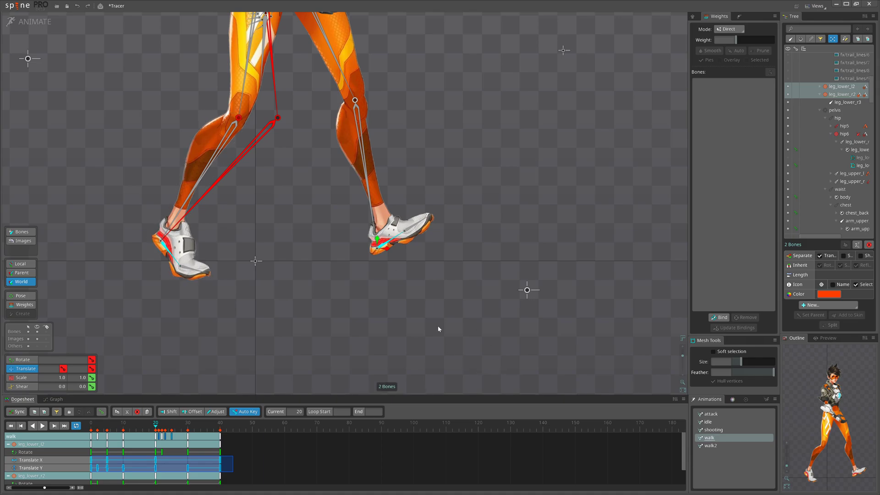
pyautogui.scroll(-2, 426, 330)
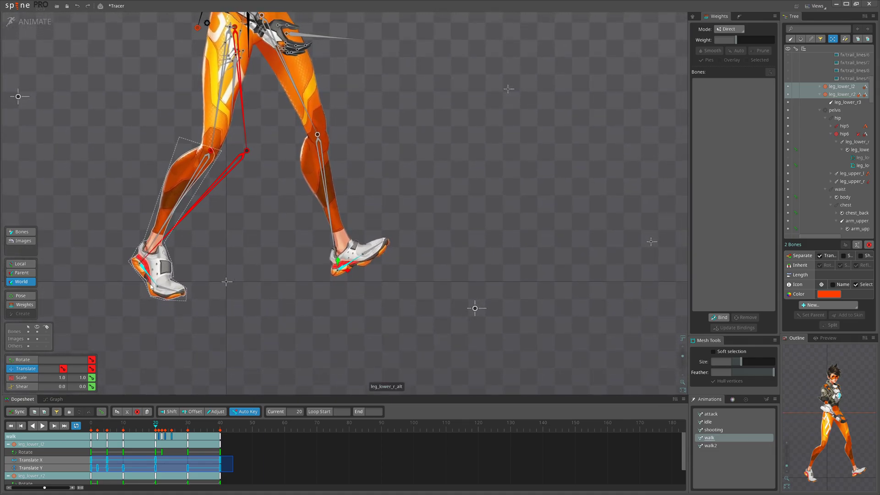
pyautogui.scroll(2, 238, 283)
pyautogui.moveTo(238, 282); pyautogui.dragTo(238, 318, button='right')
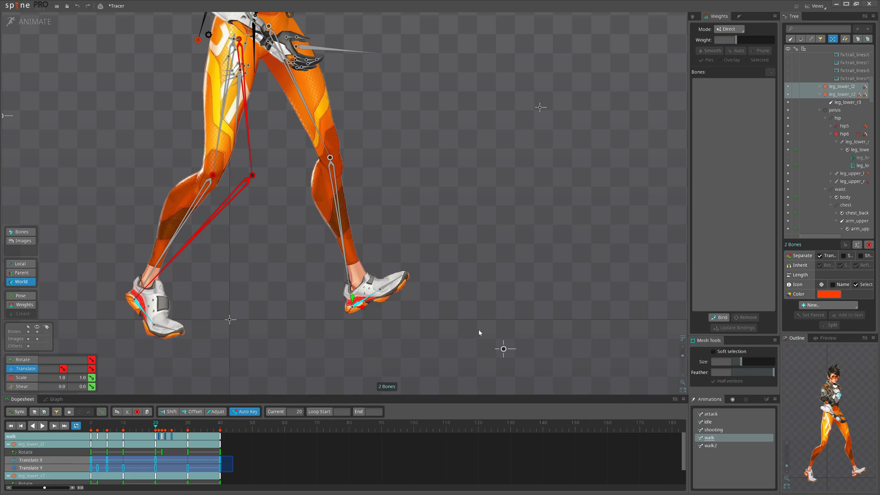
pyautogui.scroll(-2, 489, 328)
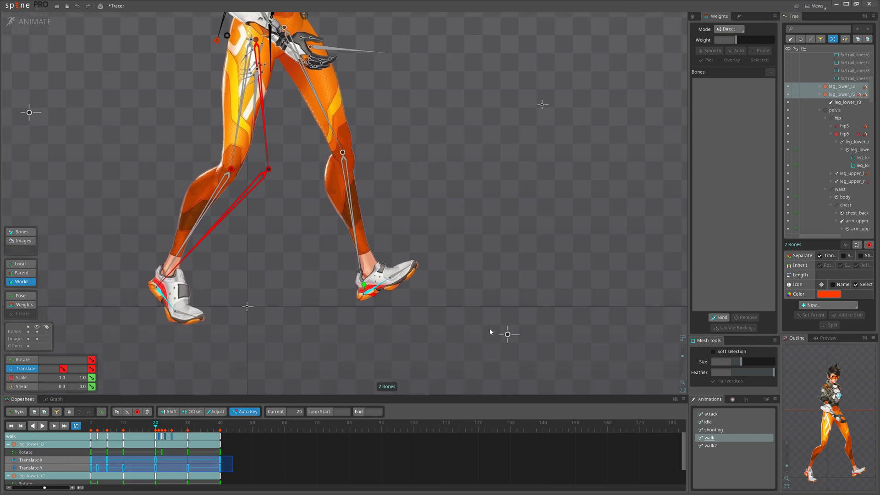
# Switch Spine back to the walk2 animation and zoom around the legs.
pyautogui.click(721, 448)
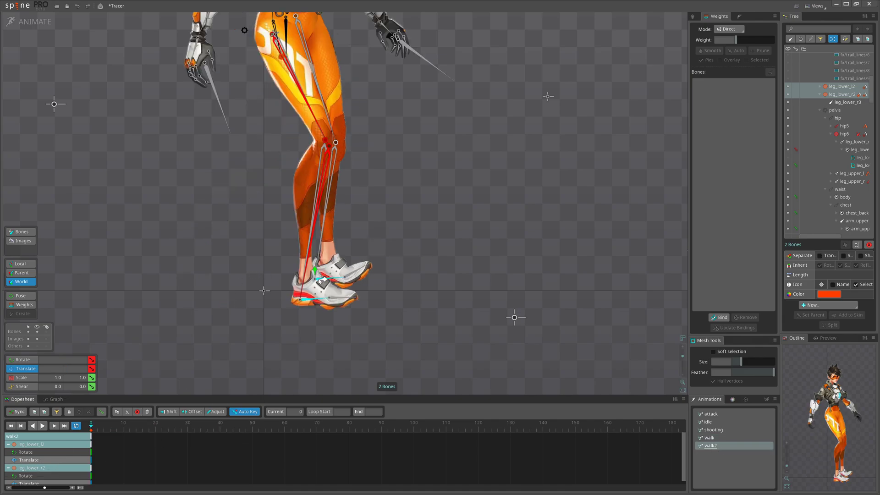
pyautogui.scroll(2, 327, 288)
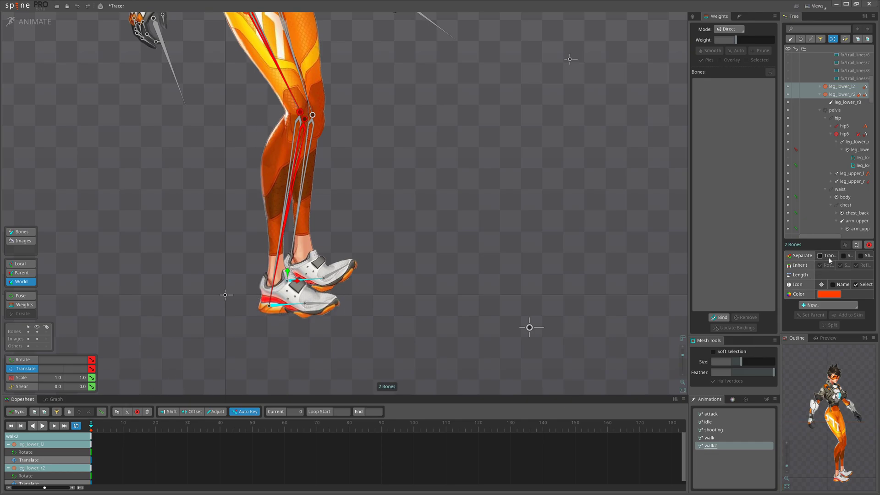
pyautogui.scroll(-3, 359, 334)
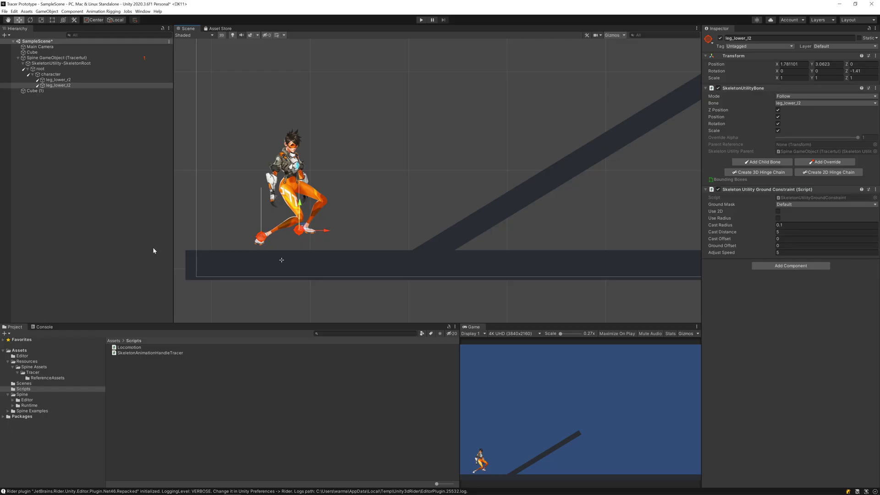
# Set the Spine character's starting animation to walk2.
pyautogui.click(66, 70)
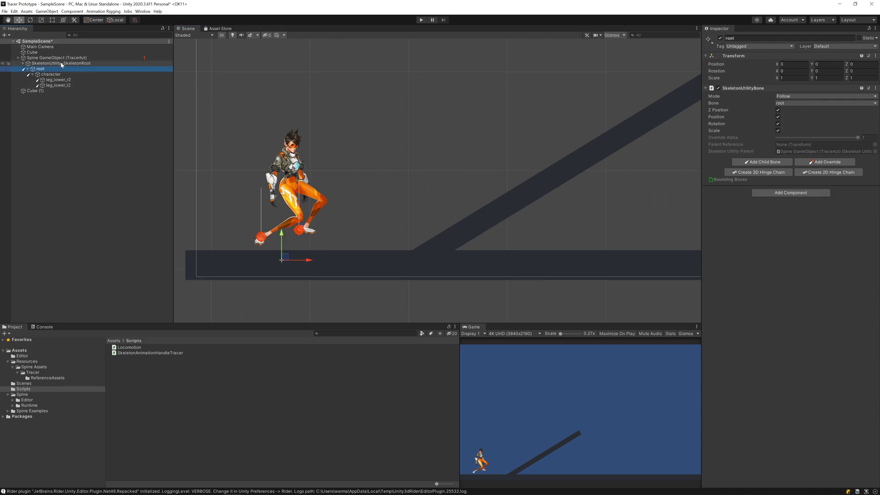
pyautogui.click(64, 58)
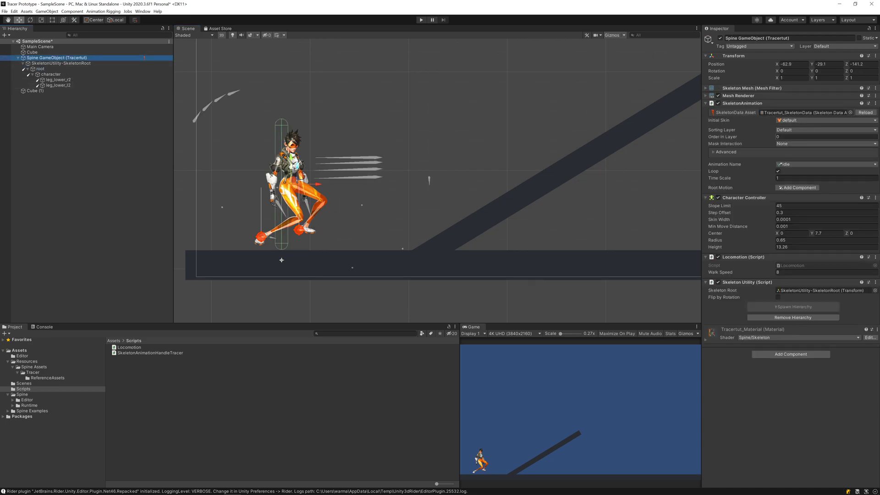
pyautogui.click(798, 165)
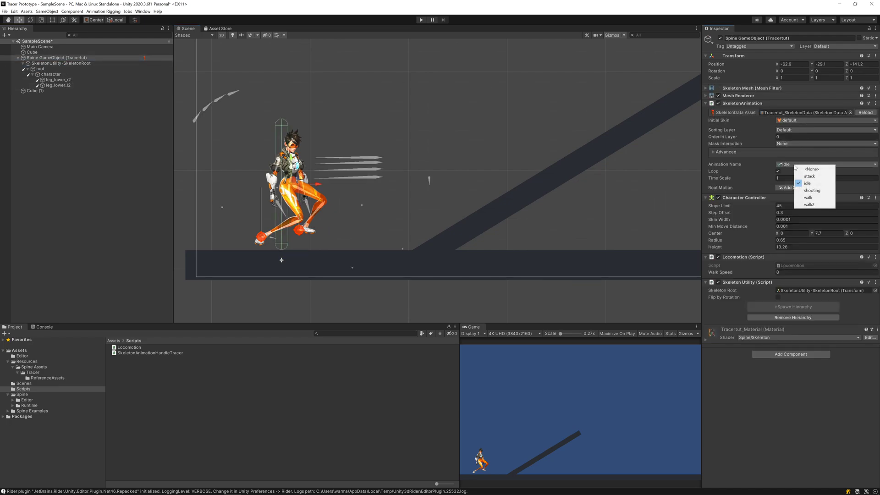
pyautogui.click(809, 205)
pyautogui.scroll(5, 321, 275)
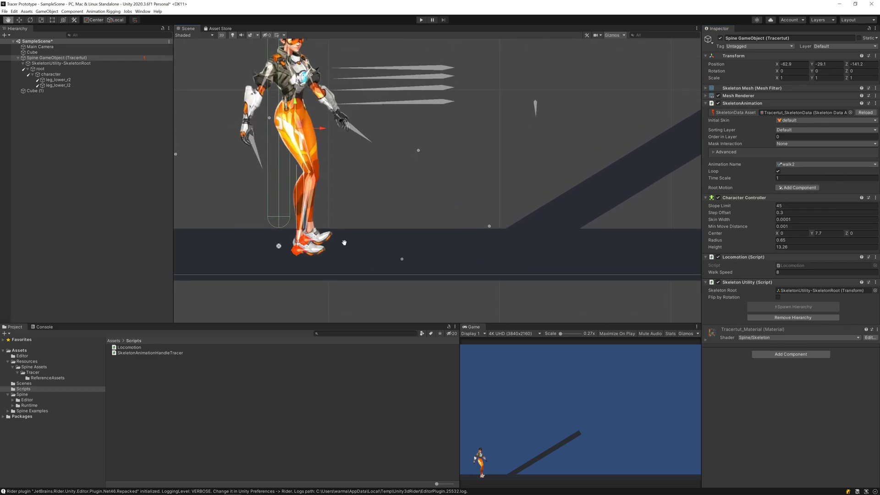
# Switch to the Move tool and select the leg_lower_r2 bone, then the ground Cube.
pyautogui.press('w')
pyautogui.click(58, 79)
pyautogui.scroll(4, 270, 251)
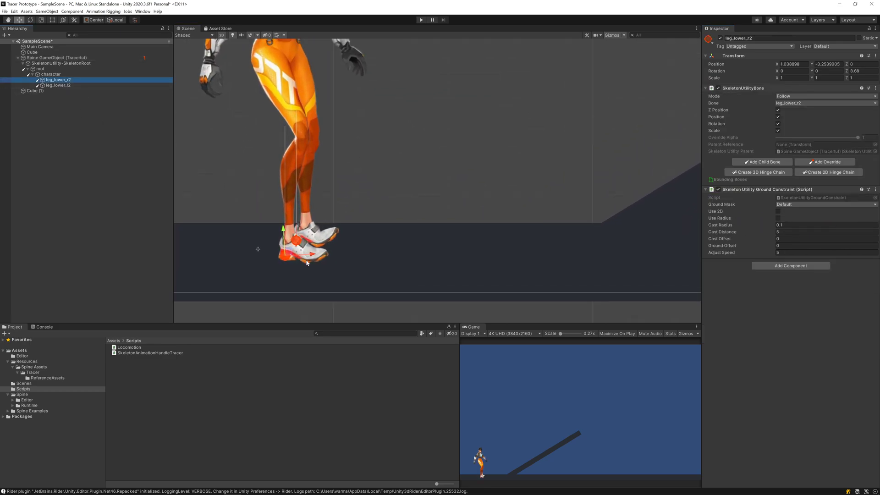
pyautogui.scroll(-5, 458, 270)
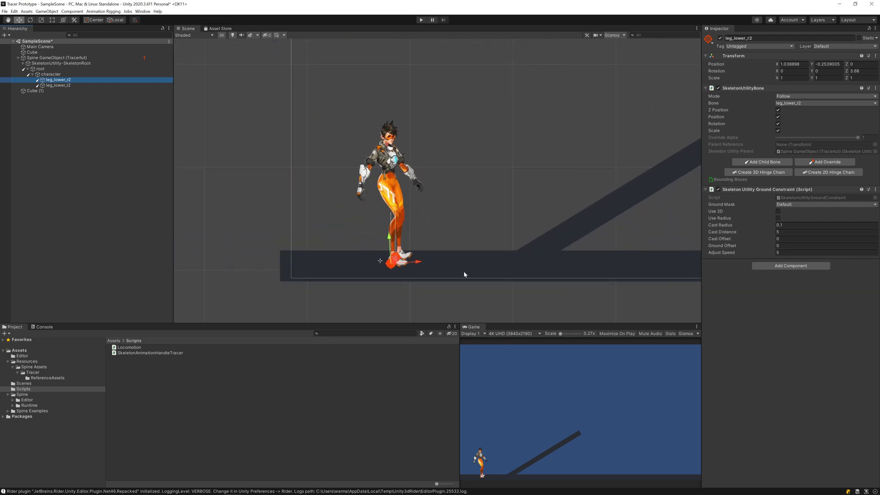
pyautogui.click(468, 270)
pyautogui.press('f')
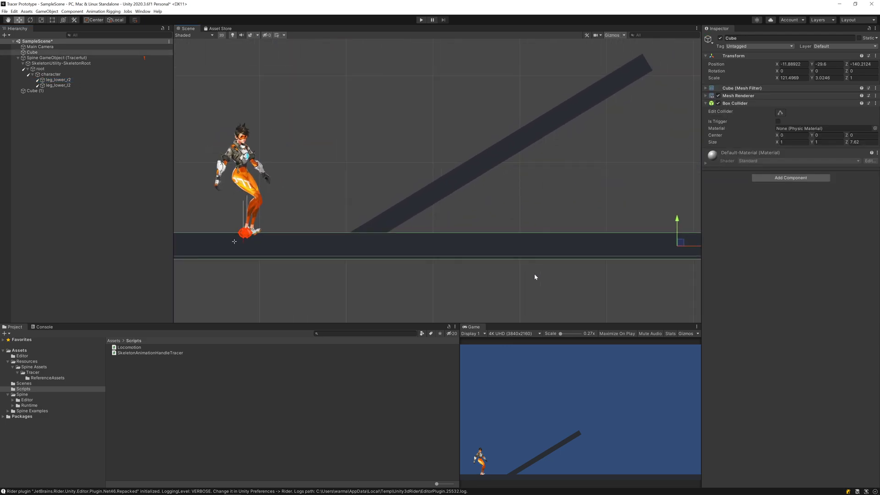
pyautogui.moveTo(656, 223); pyautogui.dragTo(666, 215)
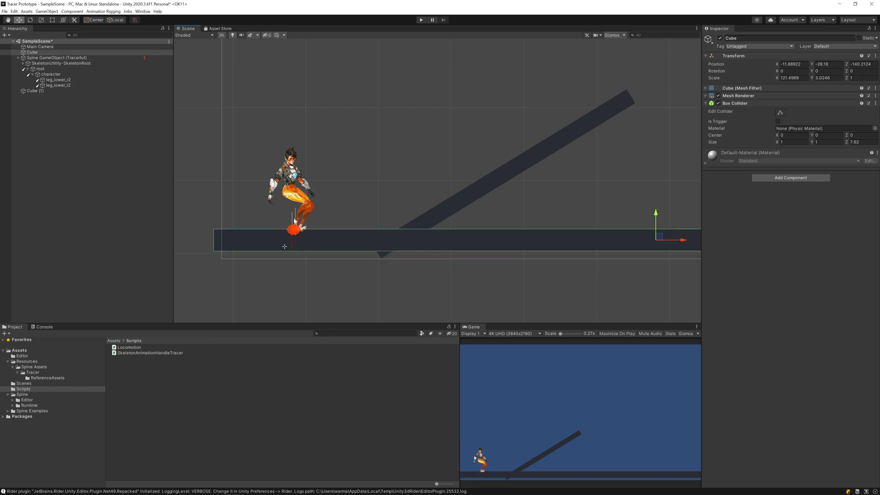
pyautogui.scroll(4, 302, 242)
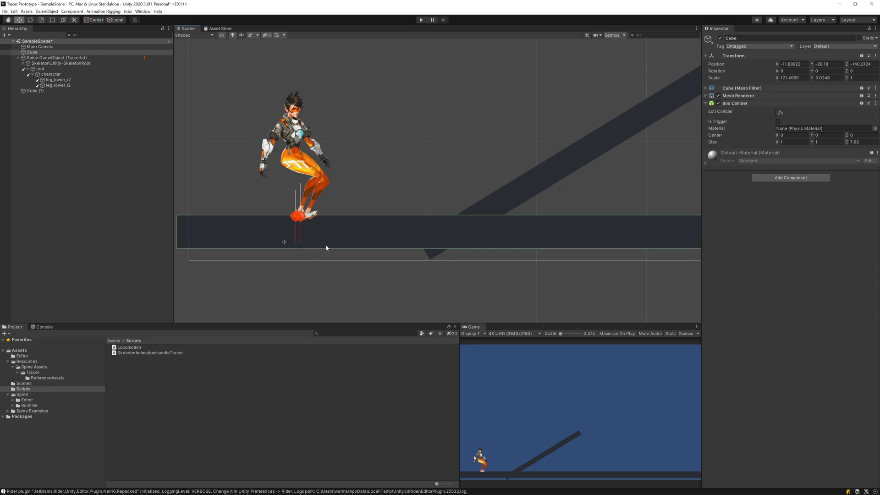
pyautogui.scroll(-3, 522, 259)
pyautogui.moveTo(523, 259); pyautogui.dragTo(414, 232, button='middle')
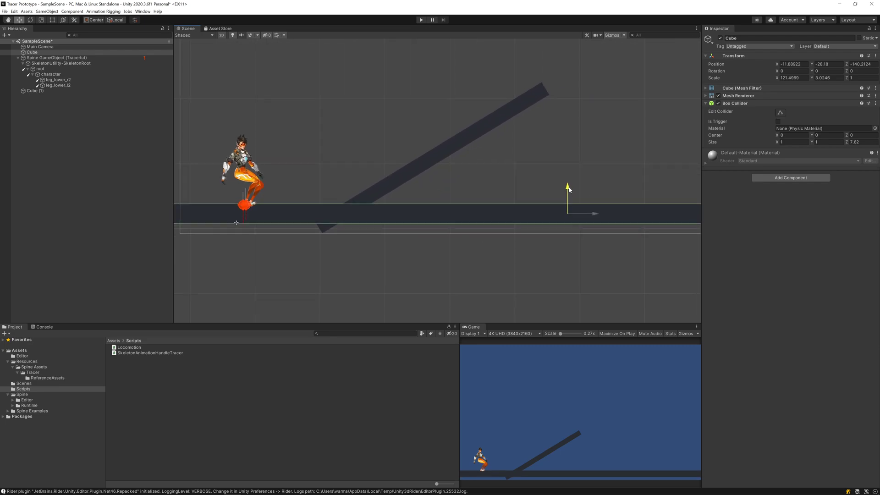
pyautogui.moveTo(568, 189); pyautogui.dragTo(584, 200)
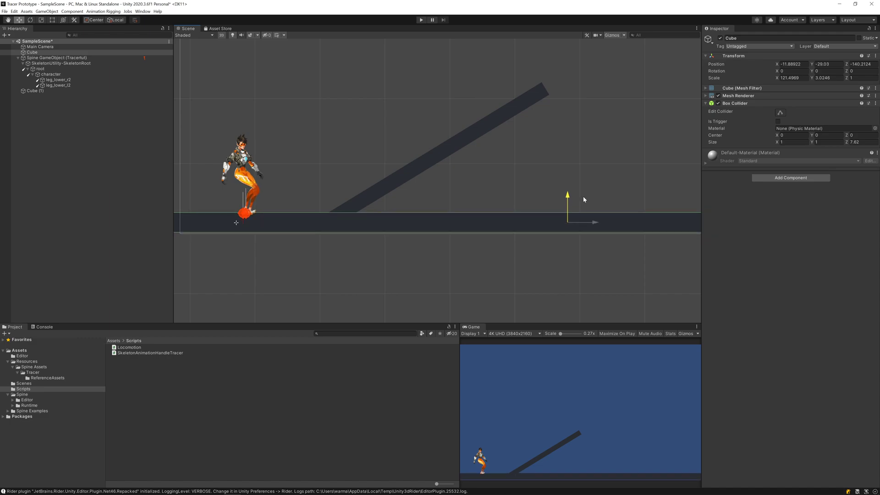
pyautogui.hotkey('ctrl', 'z')
pyautogui.hotkey('ctrl', 'y')
pyautogui.scroll(6, 229, 252)
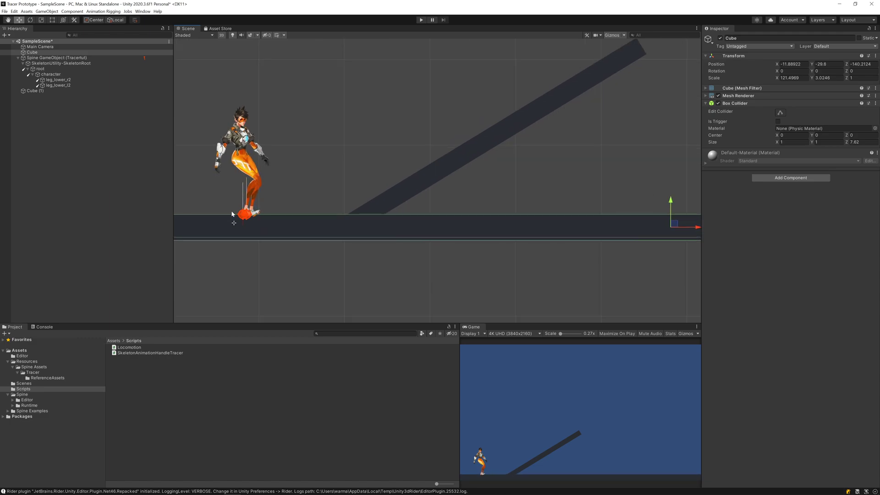
# Set the right lower-leg bone leg_lower_r2's Ground Offset to -1.21.
pyautogui.click(252, 219)
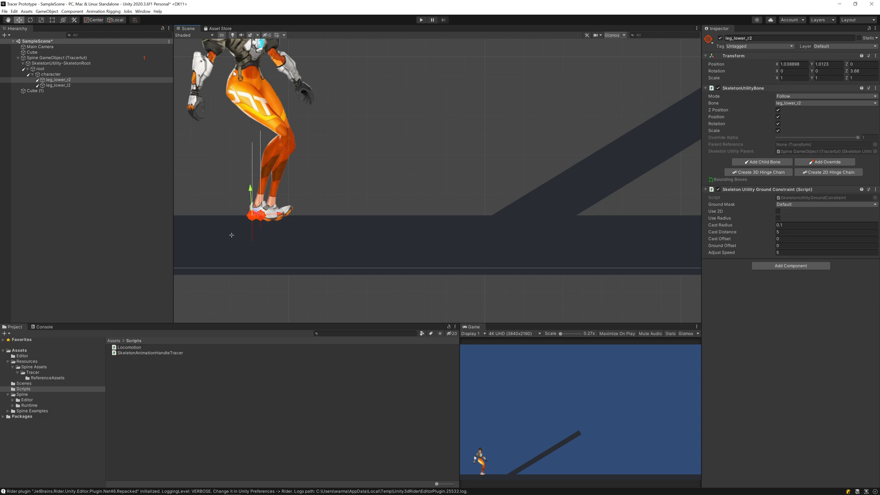
pyautogui.scroll(1, 293, 243)
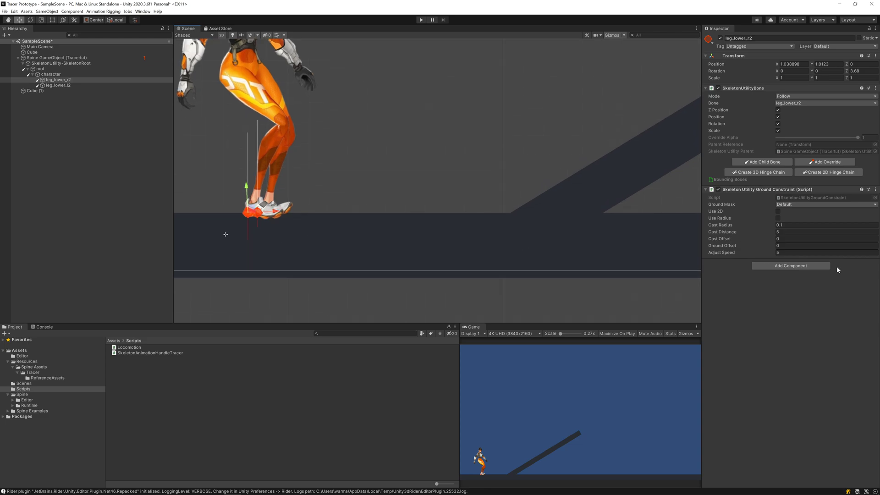
pyautogui.click(797, 246)
pyautogui.moveTo(774, 246); pyautogui.dragTo(761, 250)
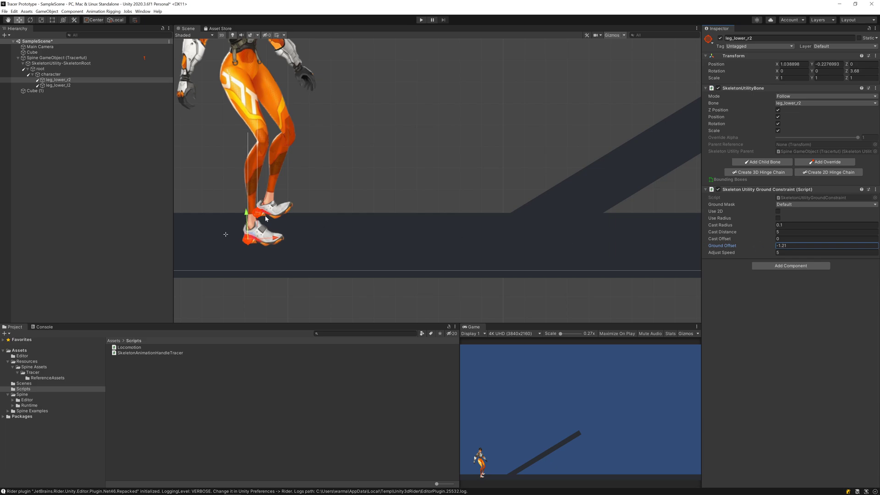
# Set the left lower-leg bone leg_lower_l2's Ground Offset to -0.57.
pyautogui.click(59, 85)
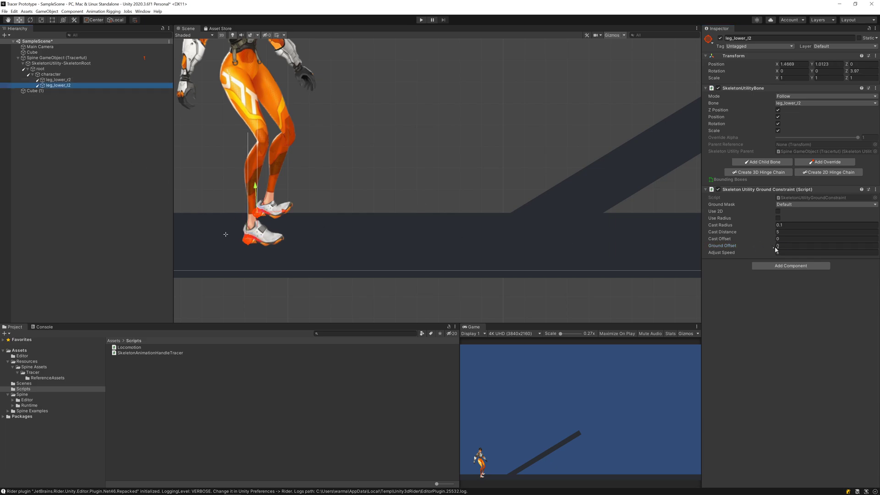
pyautogui.moveTo(773, 249); pyautogui.dragTo(767, 251)
pyautogui.scroll(-3, 406, 226)
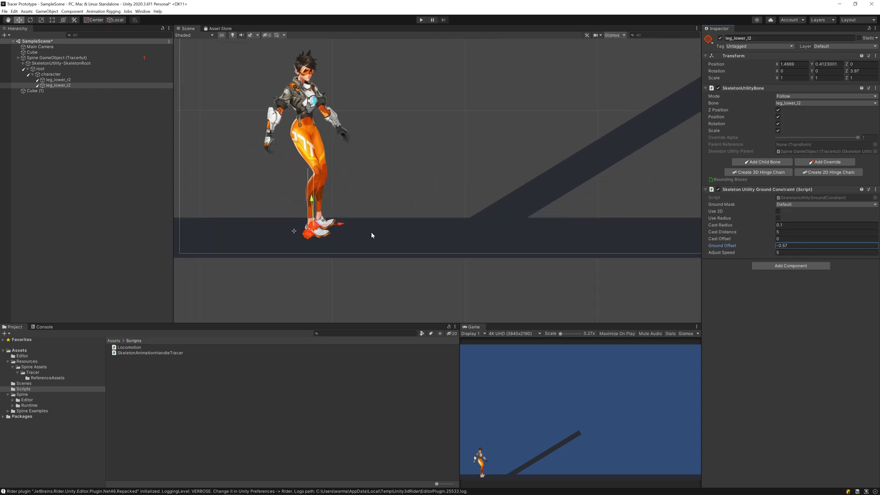
# Set Tracertut's Animation Name to idle, keep mask interaction None, deselect, and enter Play mode.
pyautogui.click(50, 57)
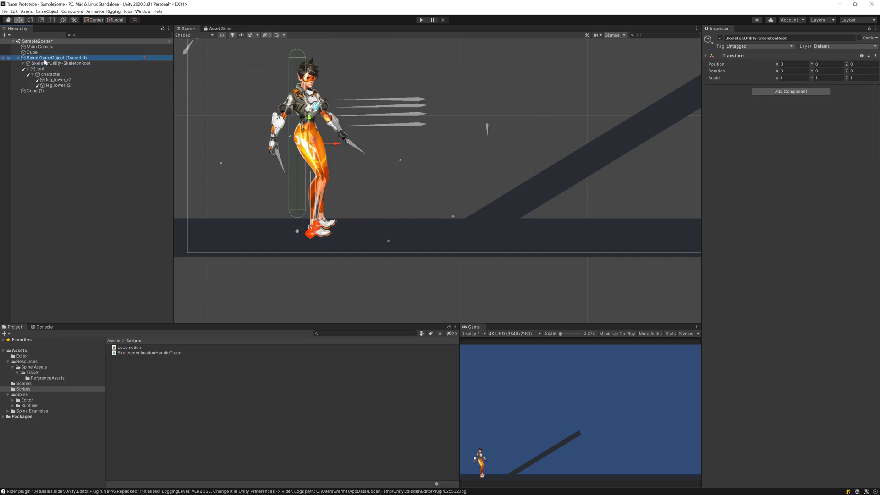
pyautogui.click(801, 147)
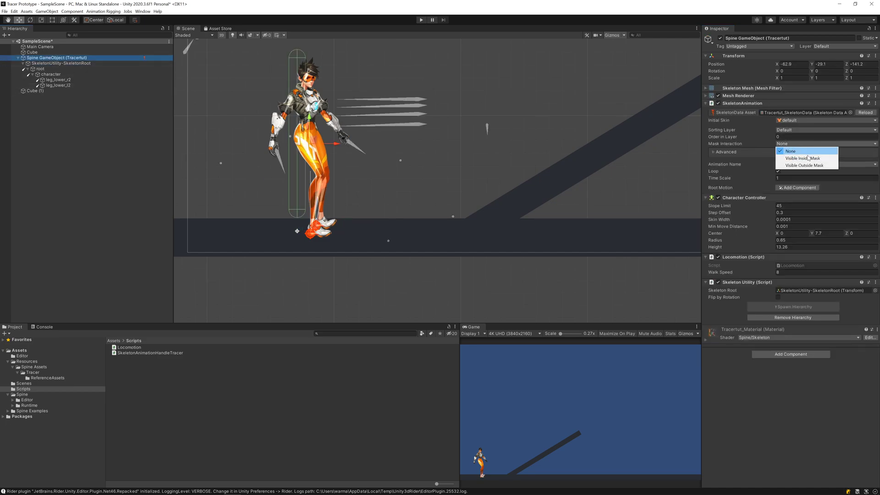
pyautogui.click(802, 147)
pyautogui.click(794, 165)
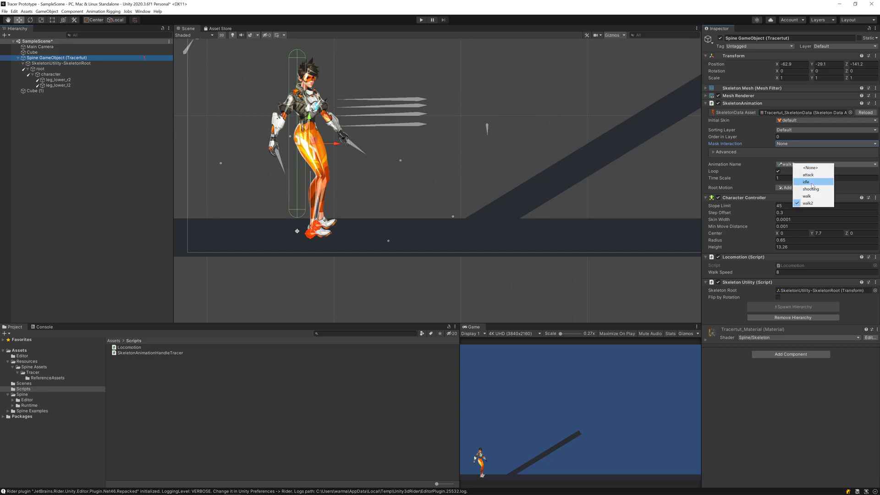
pyautogui.click(805, 182)
pyautogui.scroll(-3, 395, 236)
pyautogui.click(365, 118)
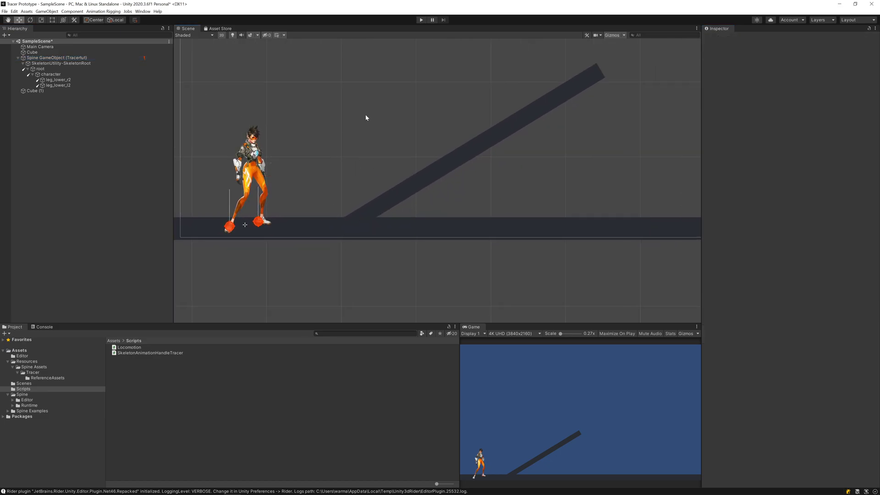
pyautogui.click(421, 20)
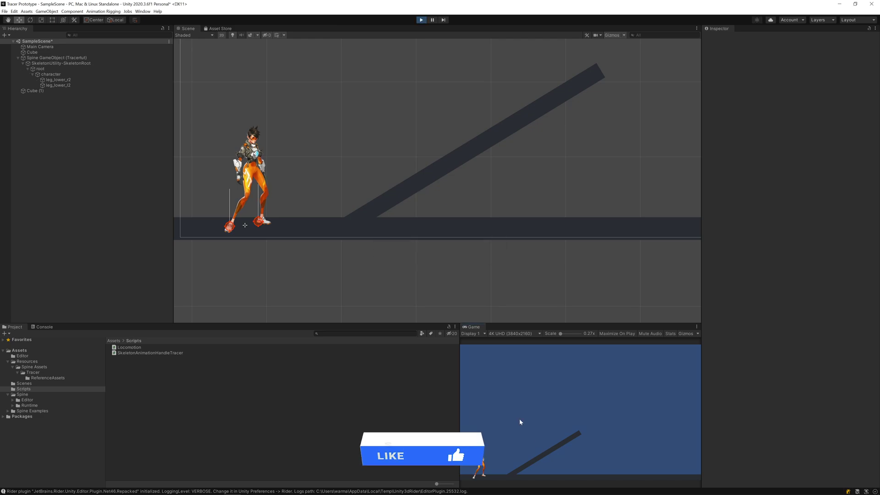
# Walk Tracer up the ramp and back down twice with D and A, re-centring on her.
pyautogui.press('d')
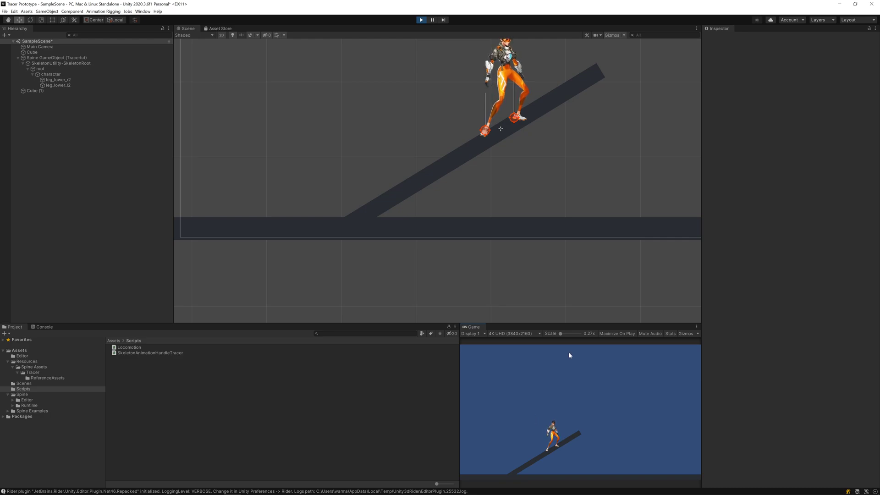
pyautogui.press('f')
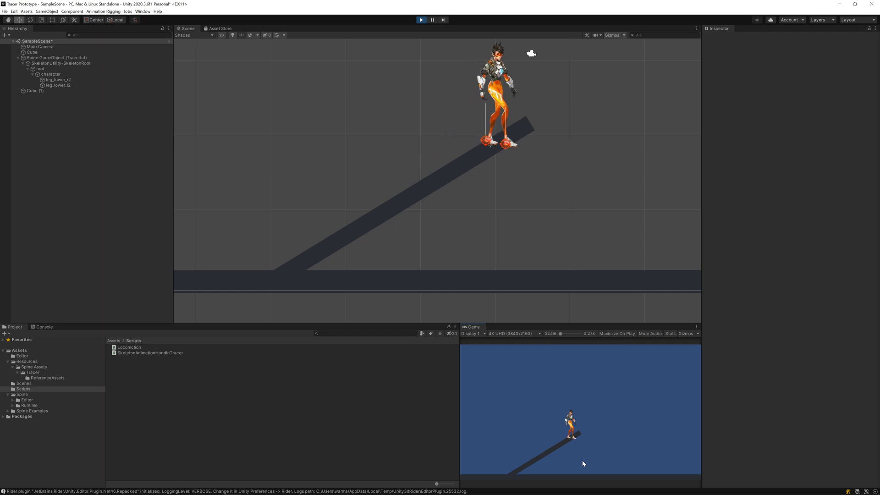
pyautogui.press('a')
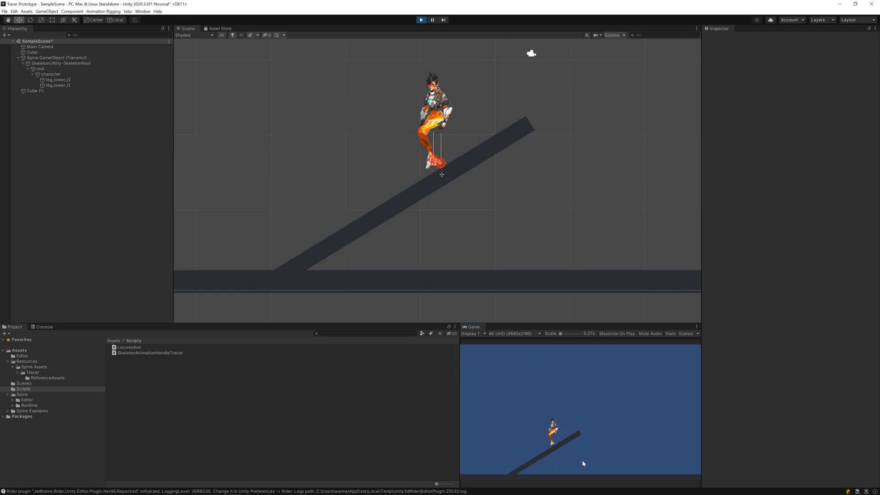
pyautogui.press('d')
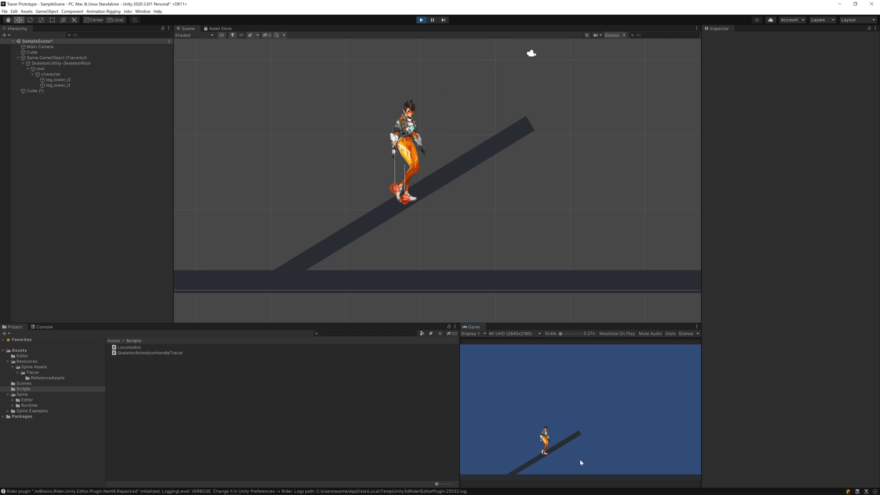
pyautogui.press('a')
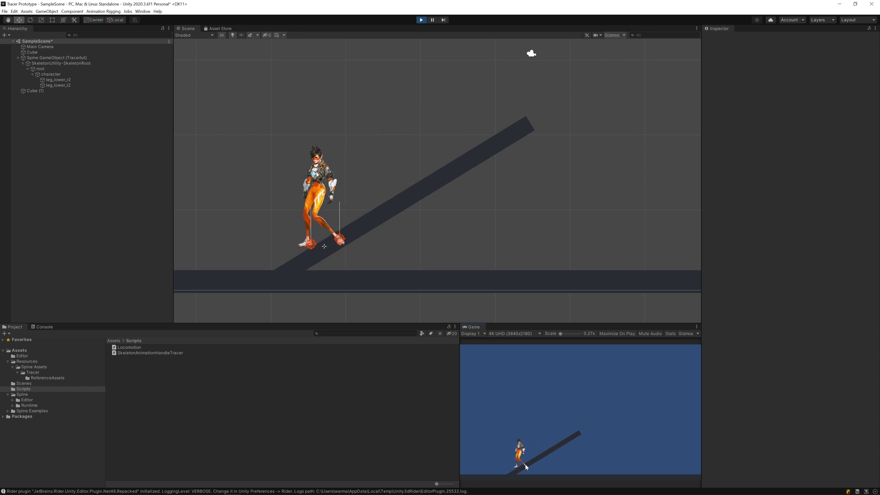
# Select leg_lower_r2 and leg_lower_l2 together to compare their ground constraints, then refocus the Game view.
pyautogui.click(40, 64)
pyautogui.click(51, 58)
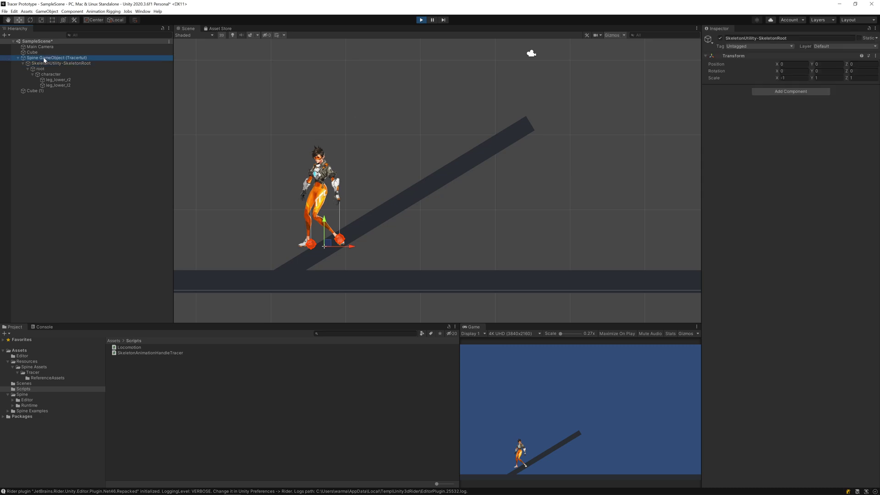
pyautogui.click(57, 81)
pyautogui.keyDown('shift'); pyautogui.click(56, 85); pyautogui.keyUp('shift')
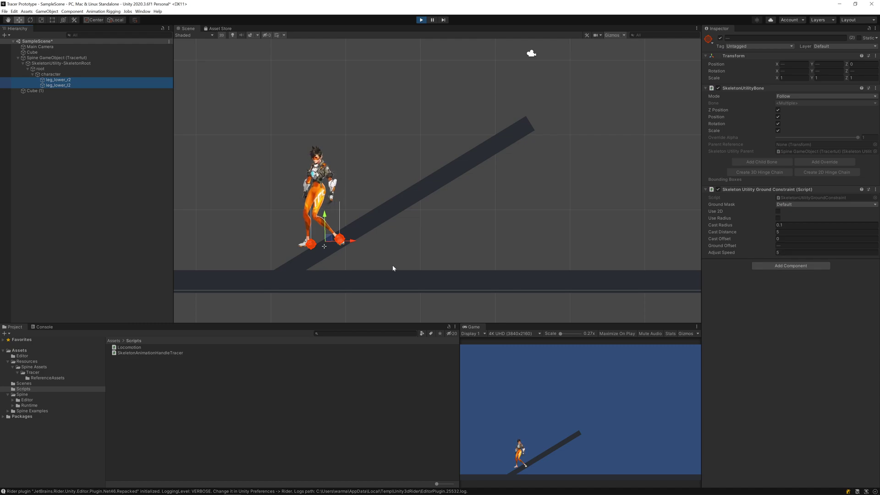
pyautogui.click(549, 386)
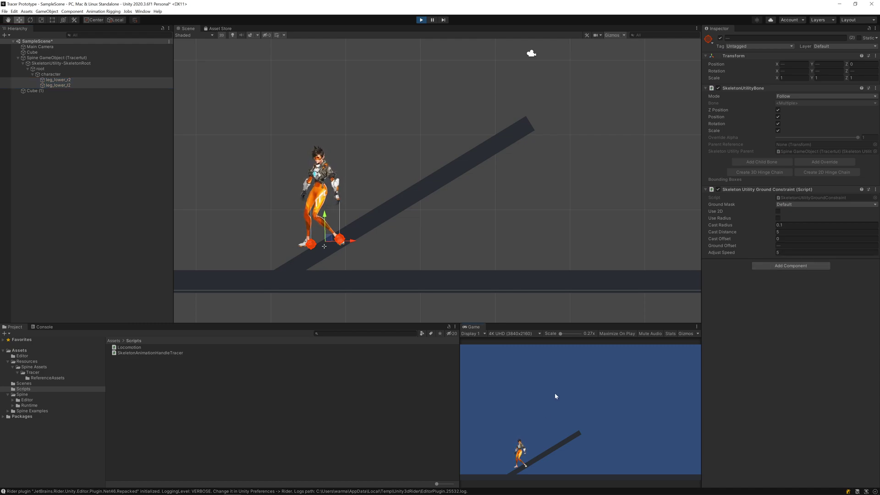